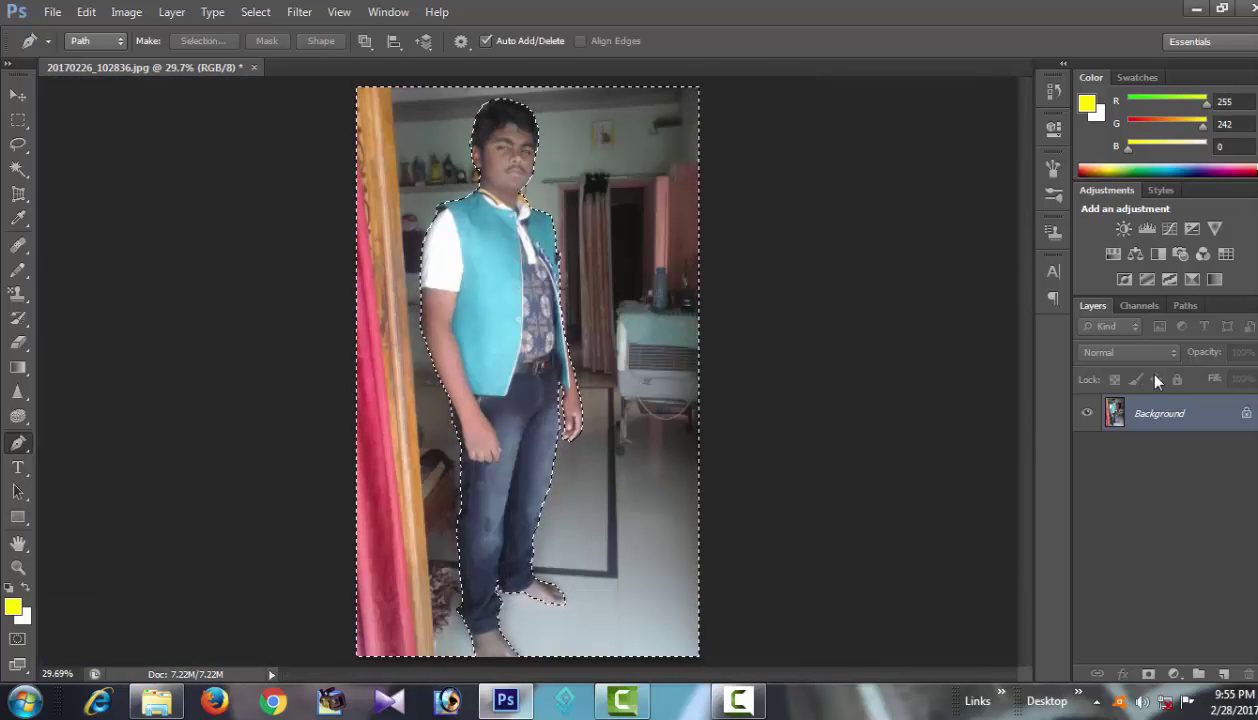
# - Turn the locked Background into Layer 0 and delete the selected room around the person
pyautogui.doubleClick(1175, 413)
pyautogui.press('Return')
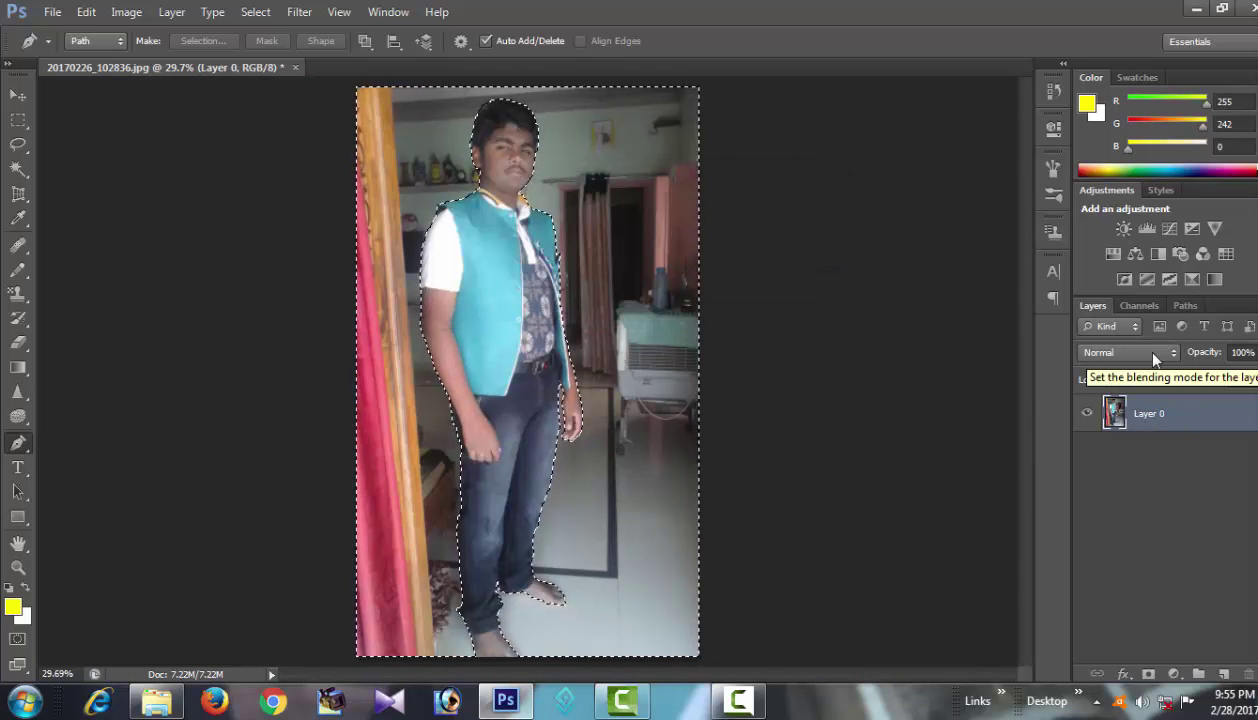
pyautogui.press('Delete')
# - Deselect the person and zoom in closely on his face
pyautogui.hotkey('ctrl', 'd')
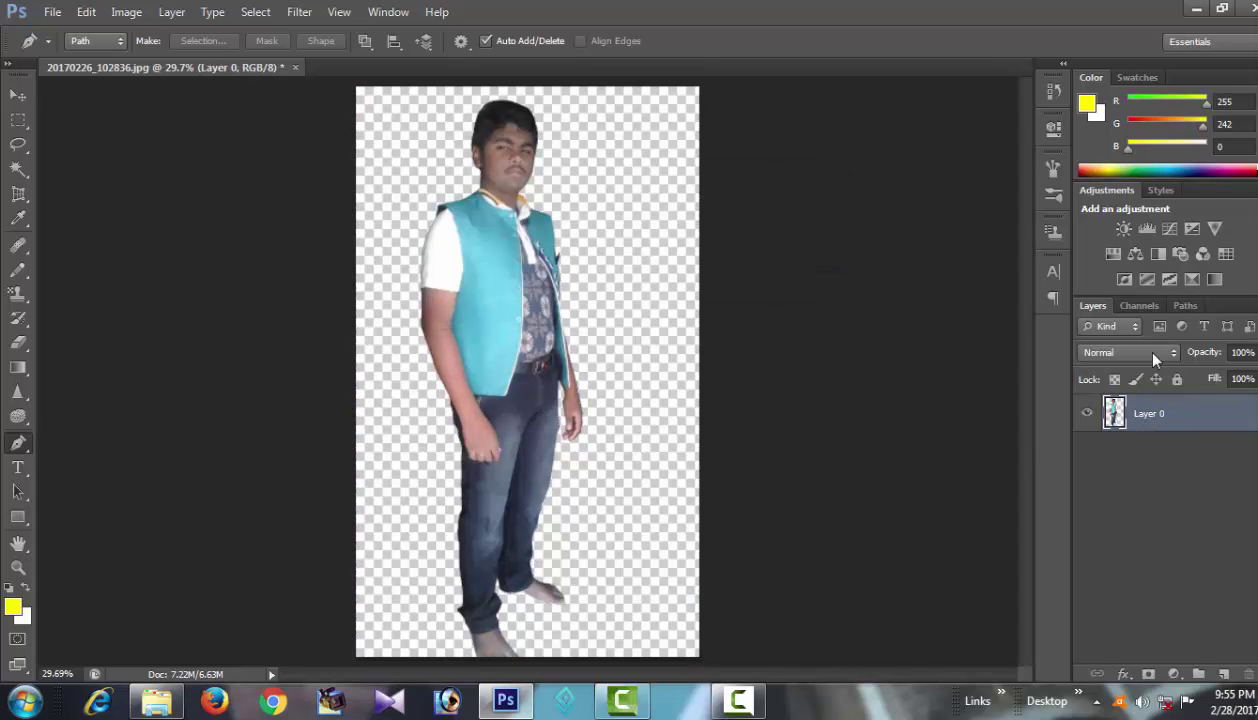
pyautogui.hotkey('ctrl', '-')
pyautogui.hotkey('ctrl', 'u')
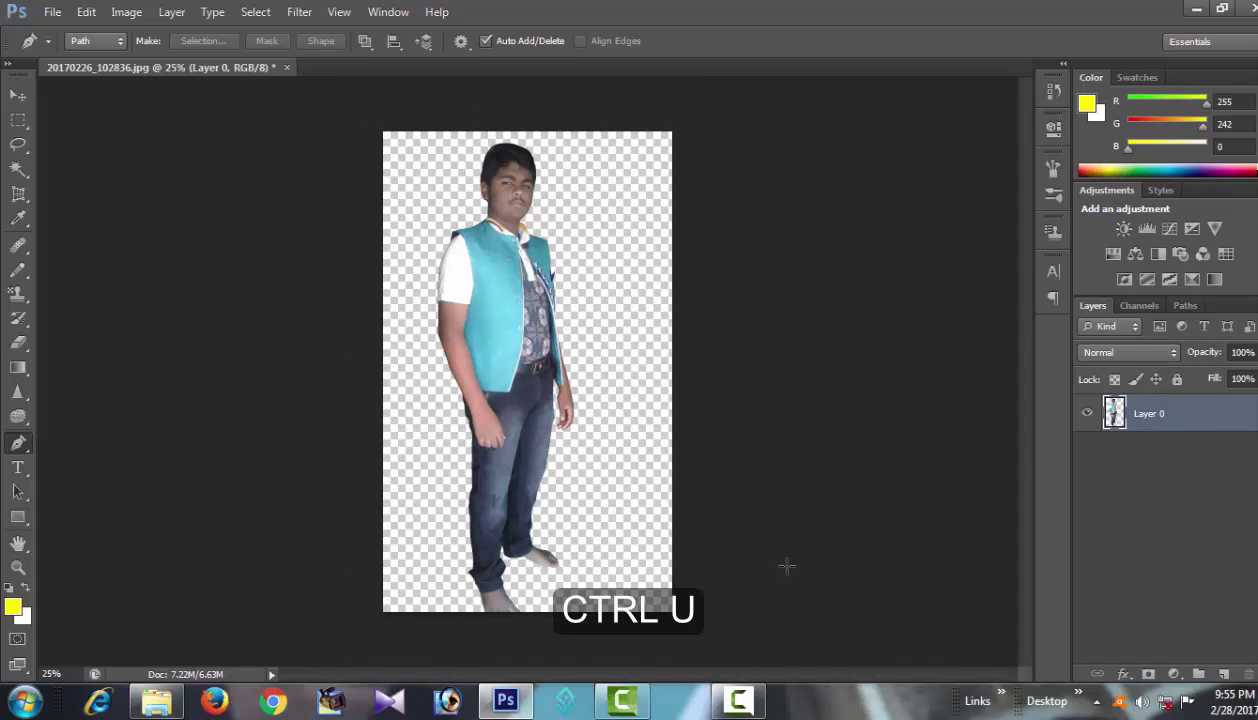
pyautogui.hotkey('ctrl', '+')
pyautogui.hotkey('ctrl', '+')
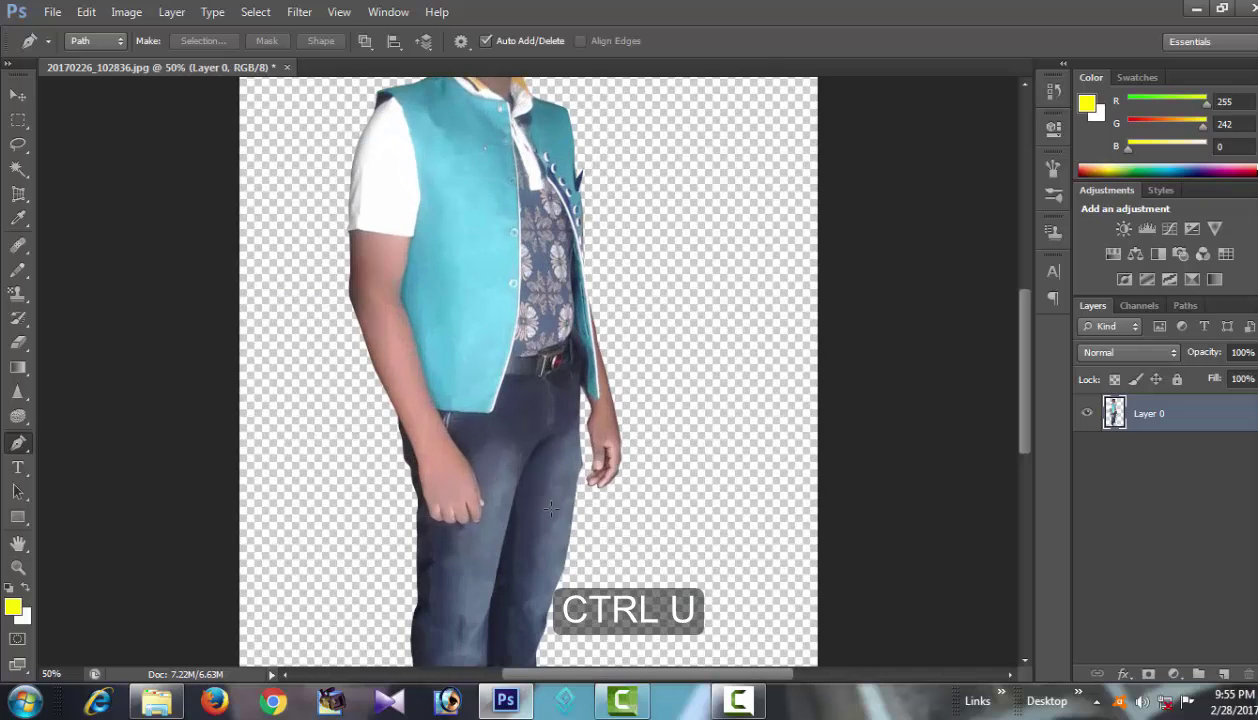
pyautogui.scroll(5, 551, 510)
pyautogui.keyDown('alt'); pyautogui.scroll(4, 486, 176); pyautogui.keyUp('alt')
# - Patch away the blemishes on the lower cheek and forehead with the Patch Tool
pyautogui.click(18, 245)
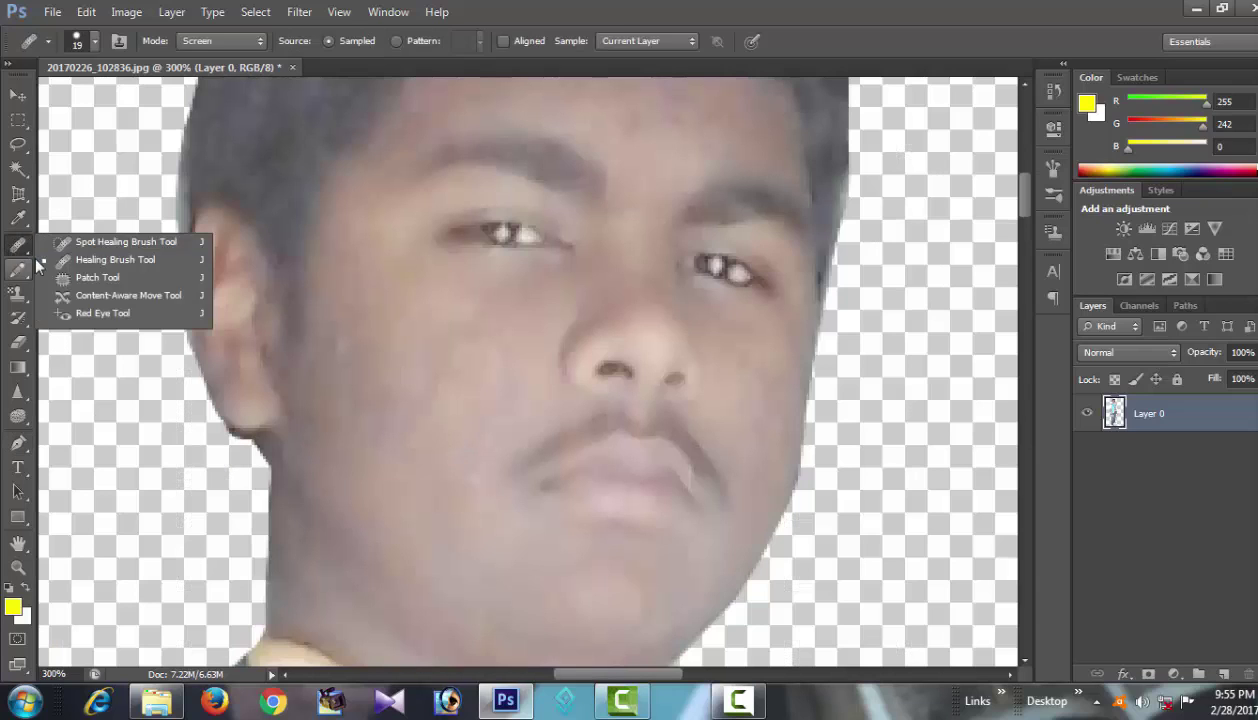
pyautogui.click(97, 277)
pyautogui.moveTo(489, 489)
pyautogui.mouseDown()
pyautogui.moveTo(469, 495)
pyautogui.moveTo(455, 458)
pyautogui.mouseUp()
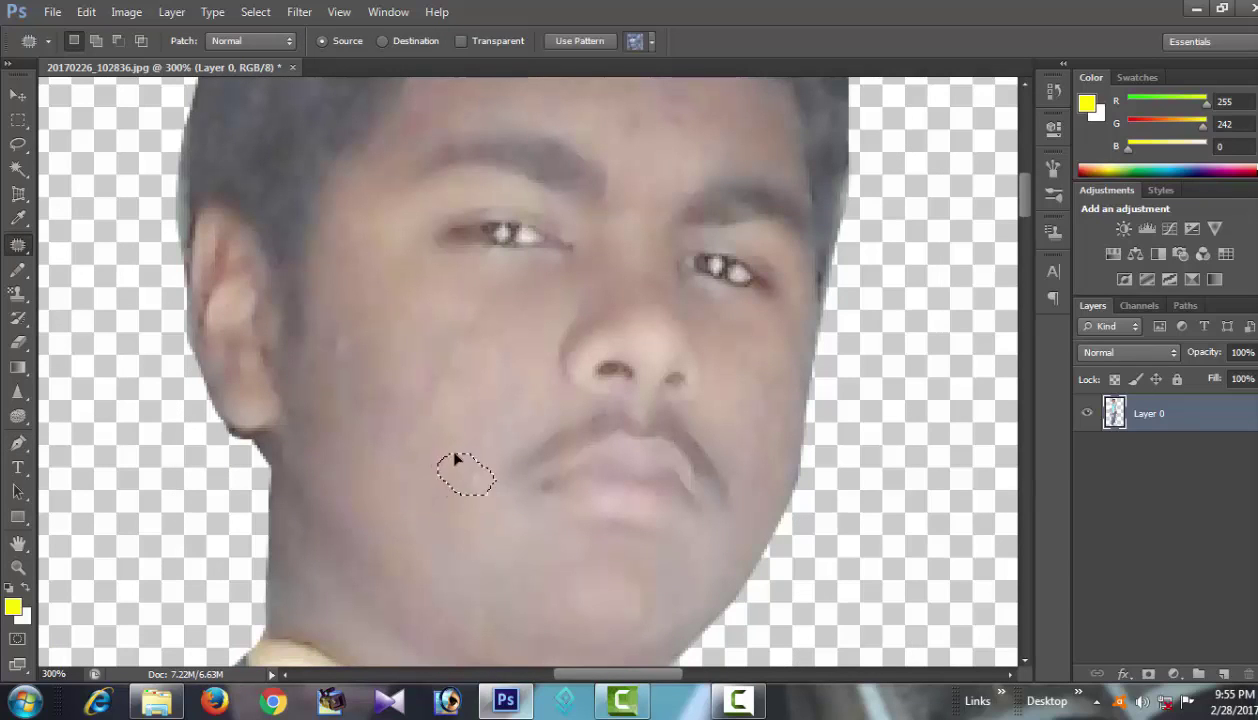
pyautogui.moveTo(338, 318); pyautogui.dragTo(334, 343)
pyautogui.scroll(1, 488, 540)
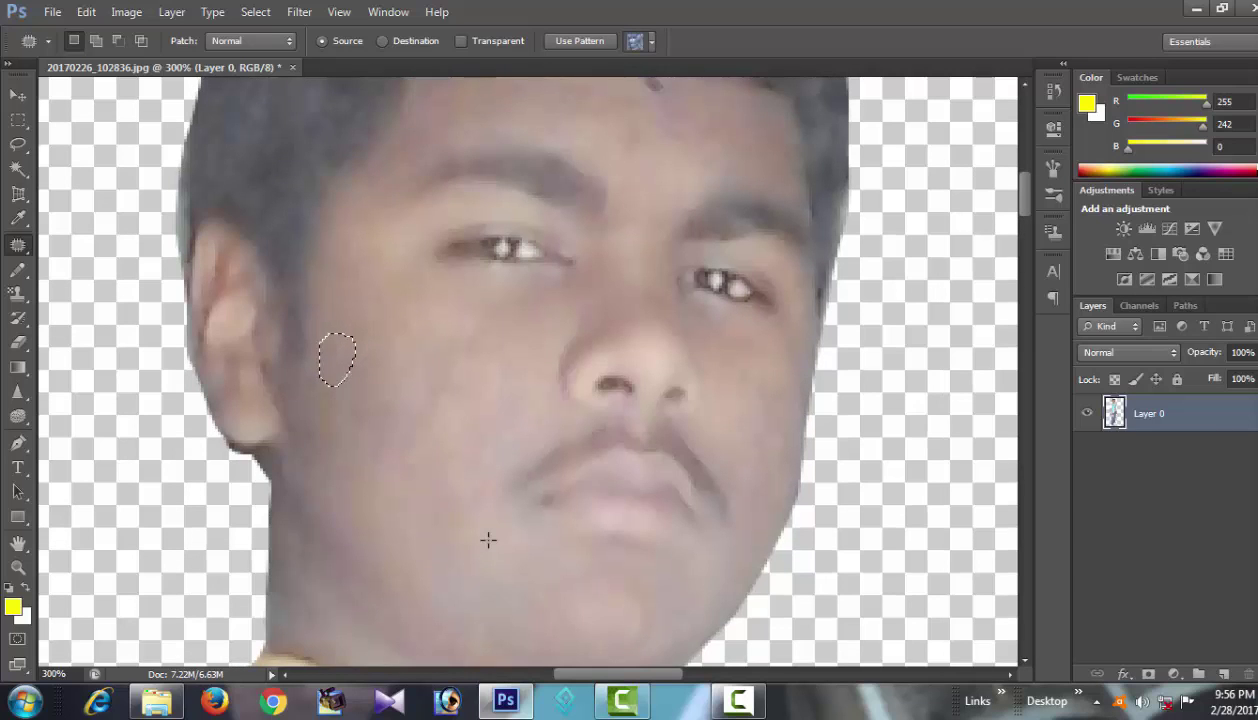
pyautogui.scroll(5, 488, 540)
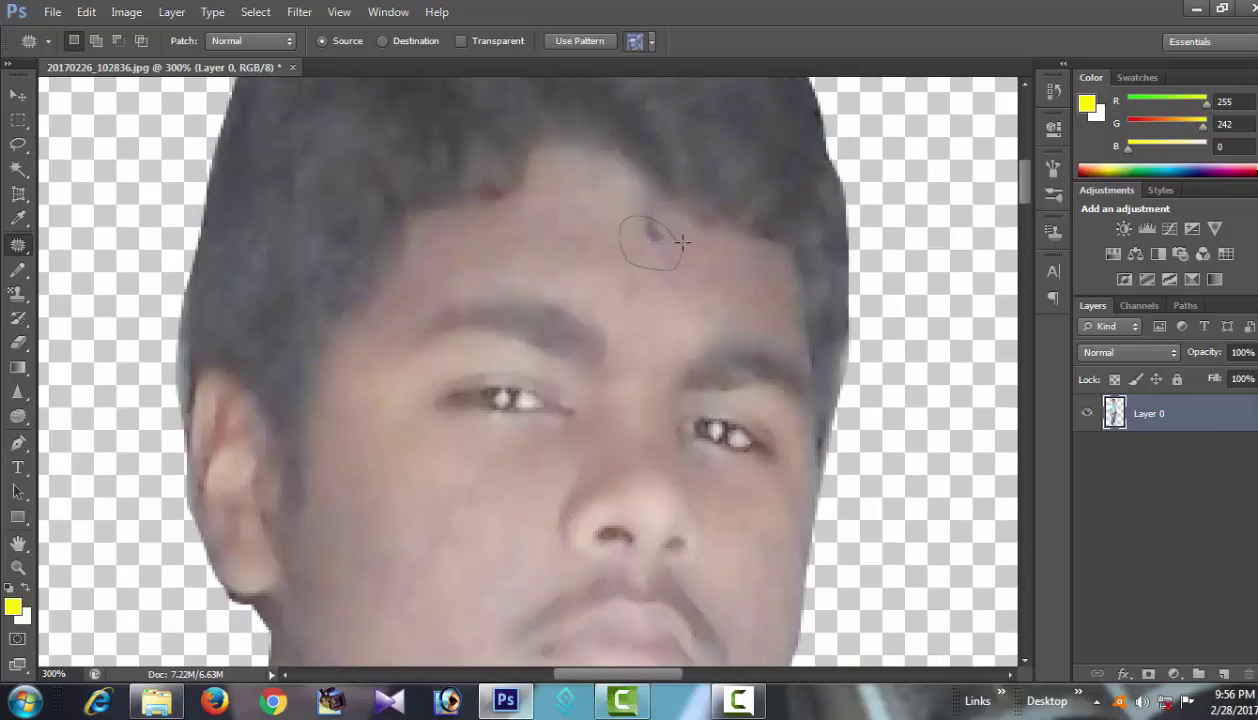
pyautogui.moveTo(681, 242); pyautogui.dragTo(539, 242)
pyautogui.hotkey('ctrl', 'd')
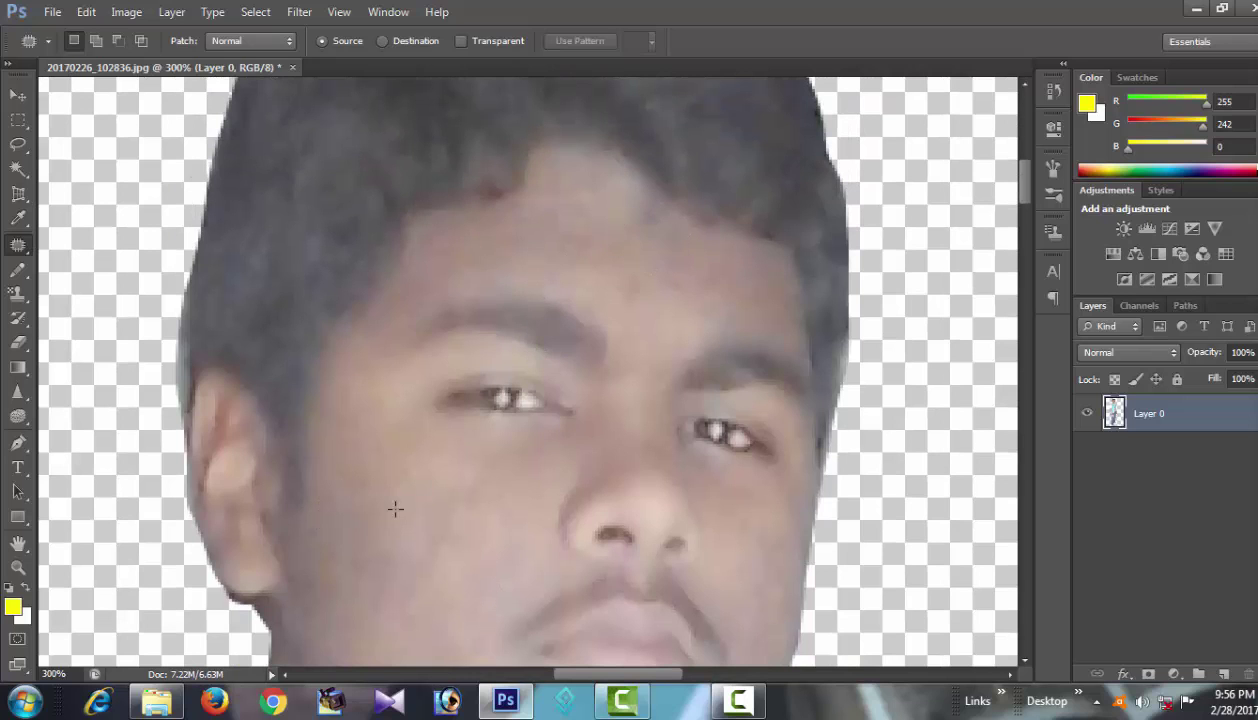
# - Open the beach wallpaper Nature-Wallpaper-HD-For-Mobile-C7Y5R-800x600.jpg alongside the cutout
pyautogui.scroll(-8, 393, 528)
pyautogui.scroll(-4, 393, 534)
pyautogui.scroll(5, 458, 545)
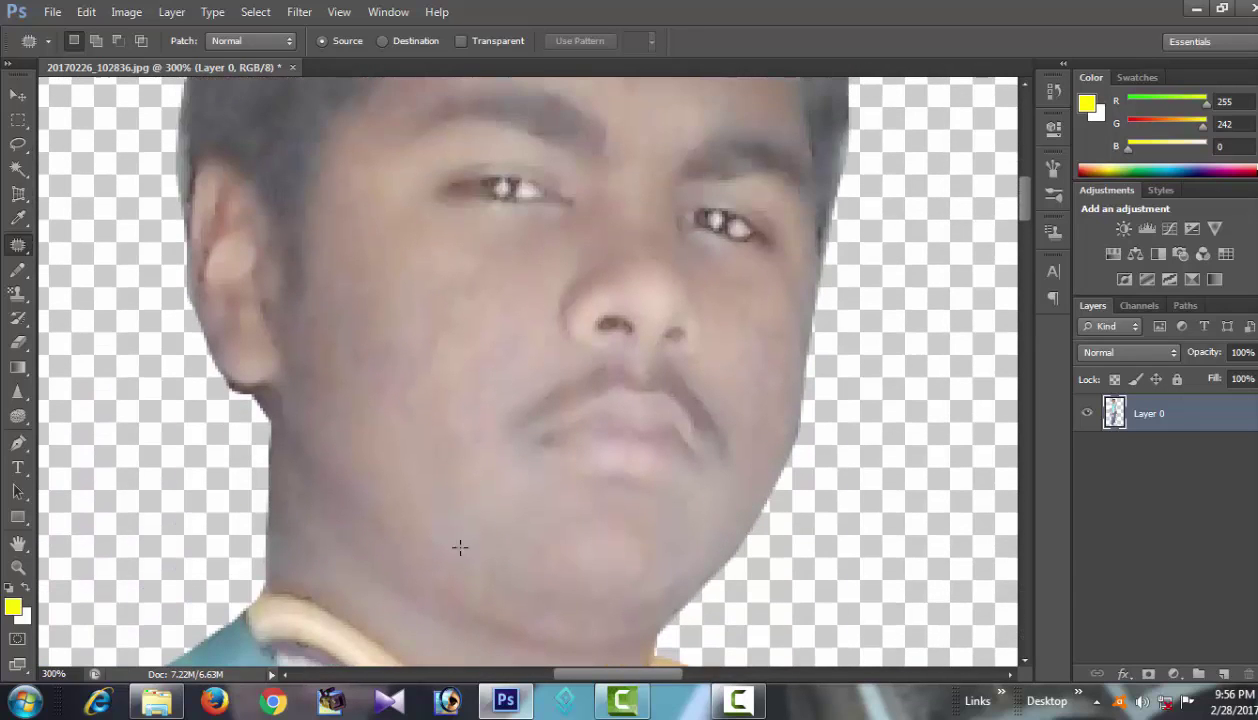
pyautogui.click(729, 705)
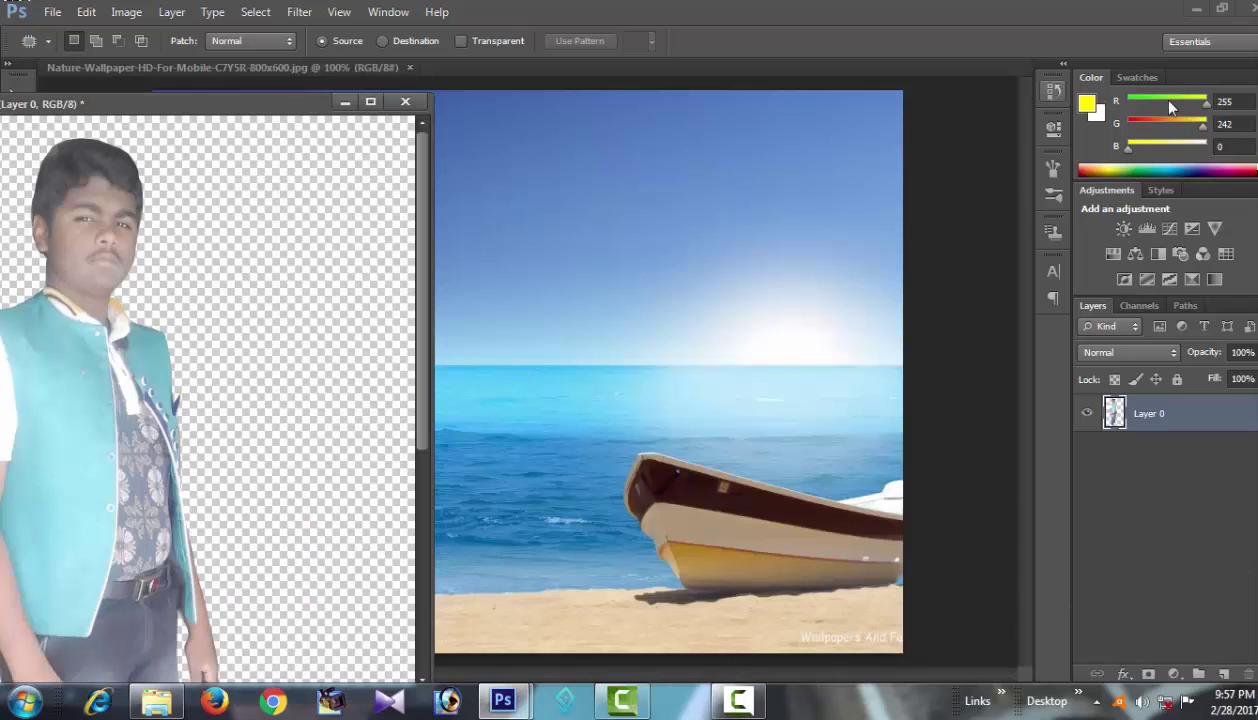
# - Drag the cut-out person into the beach document as a new layer
pyautogui.moveTo(280, 103); pyautogui.dragTo(610, 87)
pyautogui.click(8, 93)
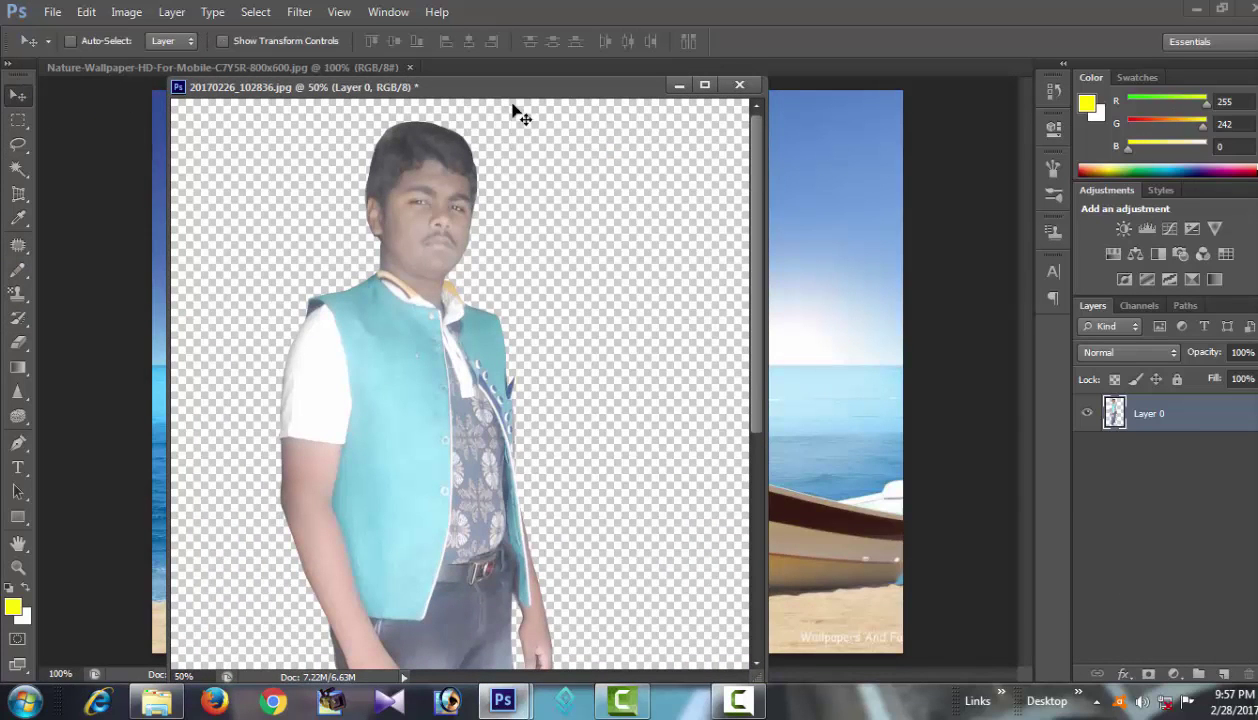
pyautogui.moveTo(505, 88); pyautogui.dragTo(343, 88)
pyautogui.moveTo(328, 212); pyautogui.dragTo(704, 263)
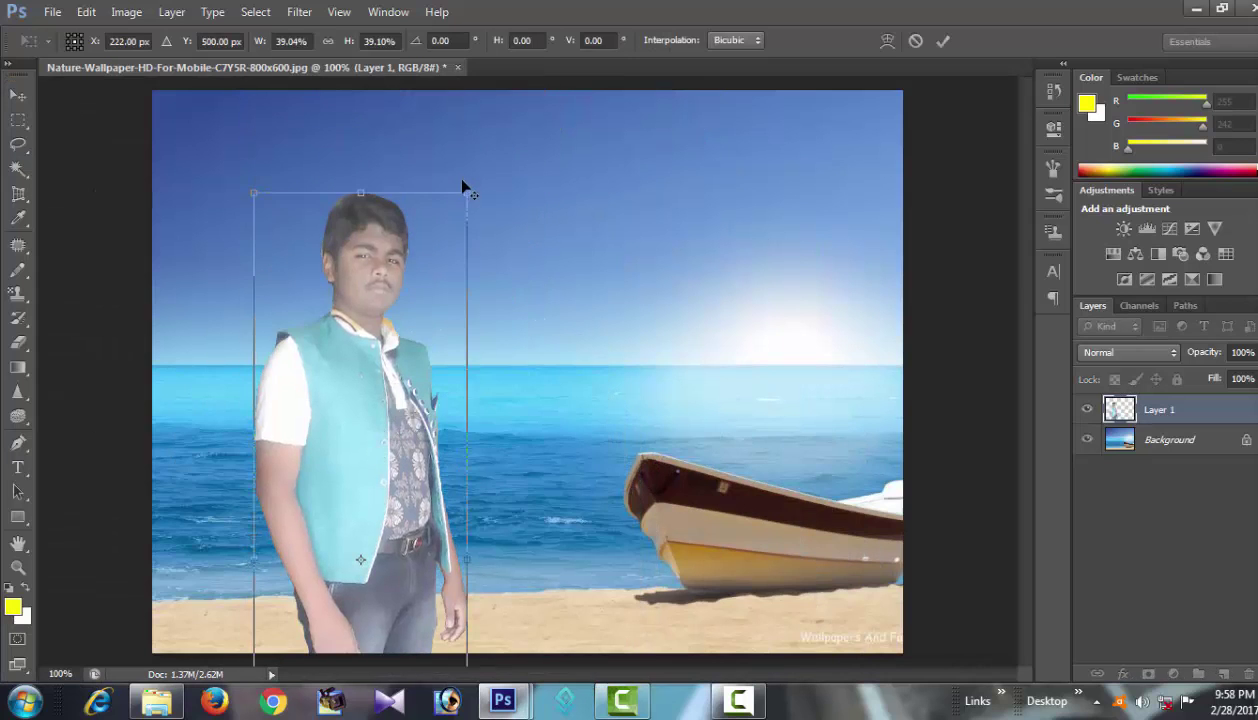
# - Scale the person to about 31.5% and place him standing on the beach's left
pyautogui.moveTo(464, 188); pyautogui.dragTo(416, 360)
pyautogui.moveTo(380, 452)
pyautogui.mouseDown()
pyautogui.moveTo(350, 315)
pyautogui.moveTo(322, 359)
pyautogui.mouseUp()
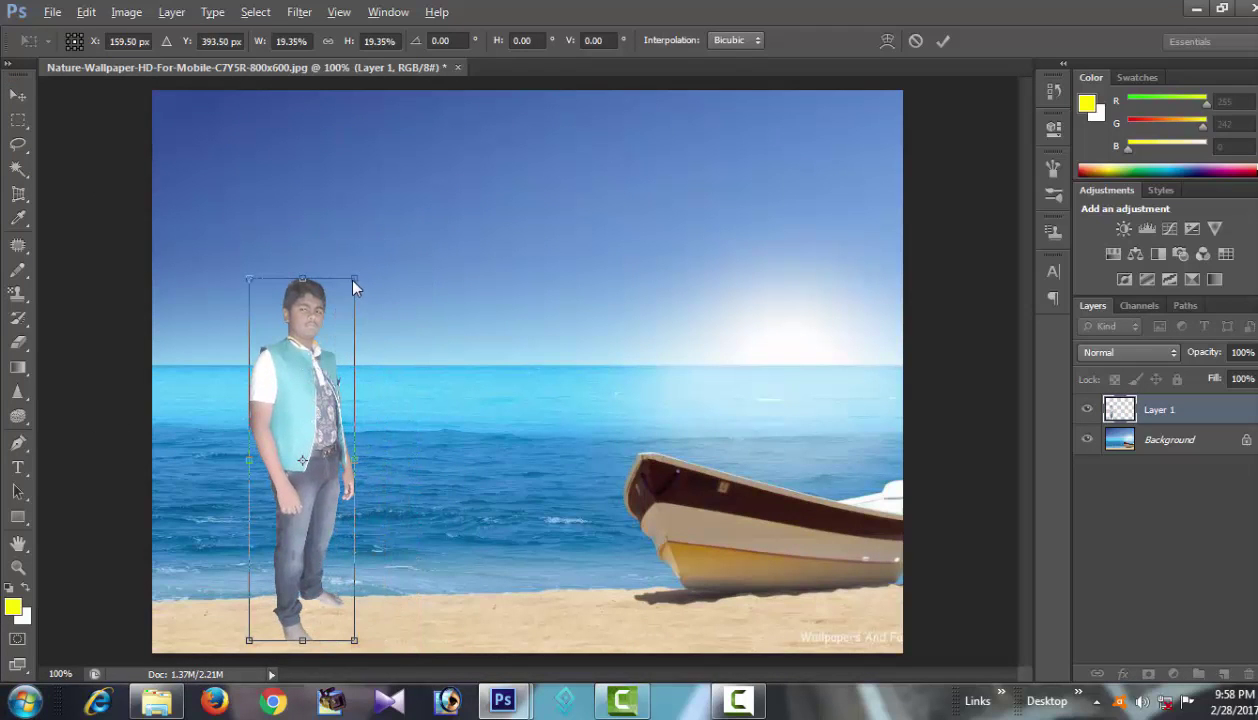
pyautogui.moveTo(357, 281); pyautogui.dragTo(388, 160)
pyautogui.moveTo(322, 477); pyautogui.dragTo(377, 411)
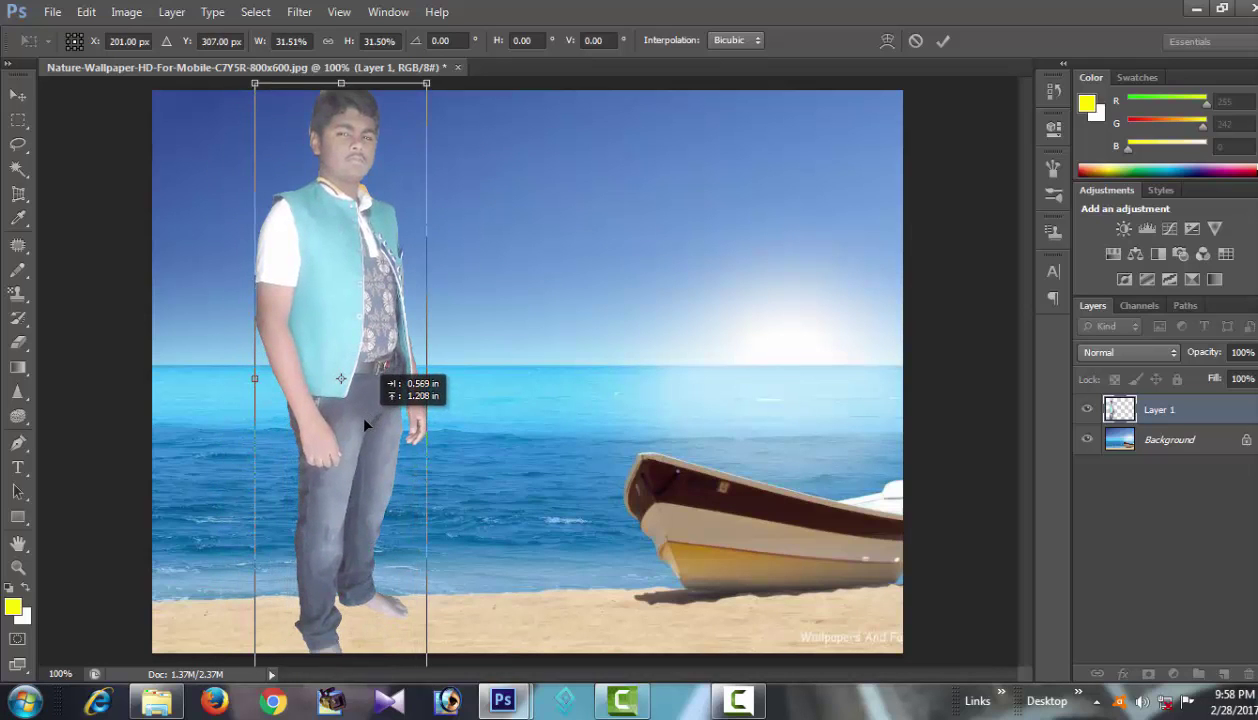
pyautogui.press('Return')
# - Shift the person's hue so his teal vest turns pink-red
pyautogui.hotkey('ctrl', 'u')
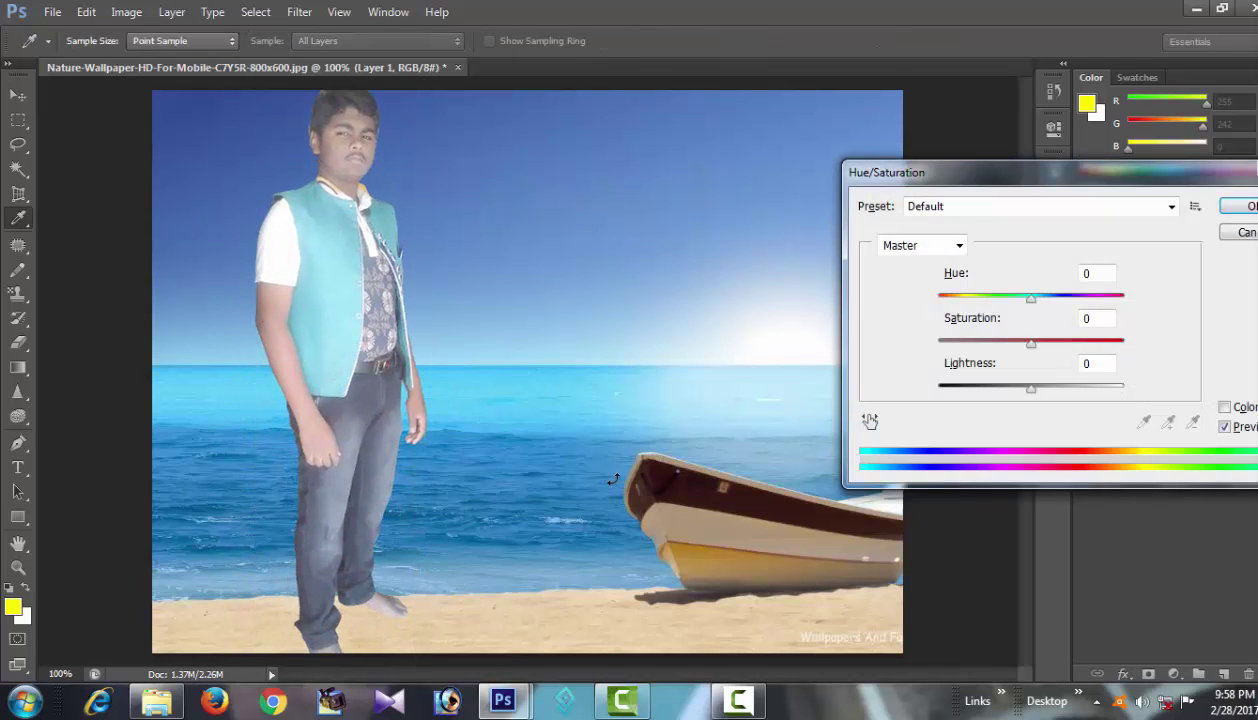
pyautogui.moveTo(1032, 302); pyautogui.dragTo(941, 322)
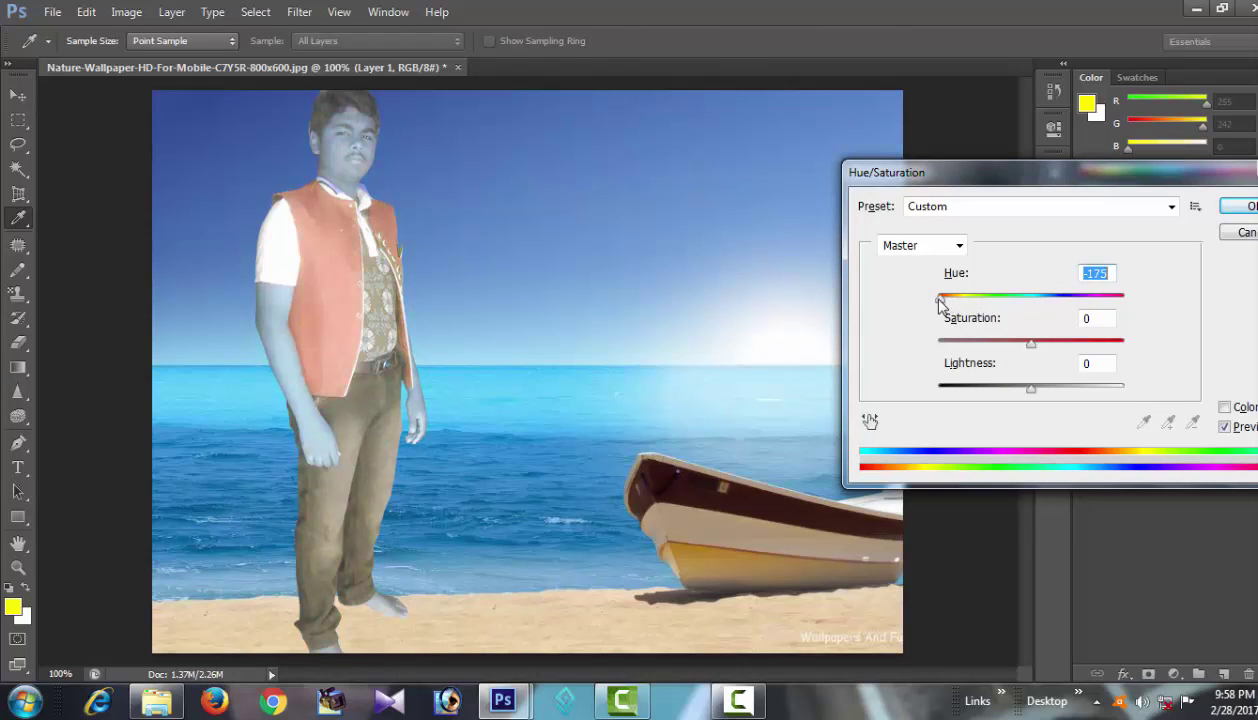
pyautogui.moveTo(940, 302); pyautogui.dragTo(1099, 300)
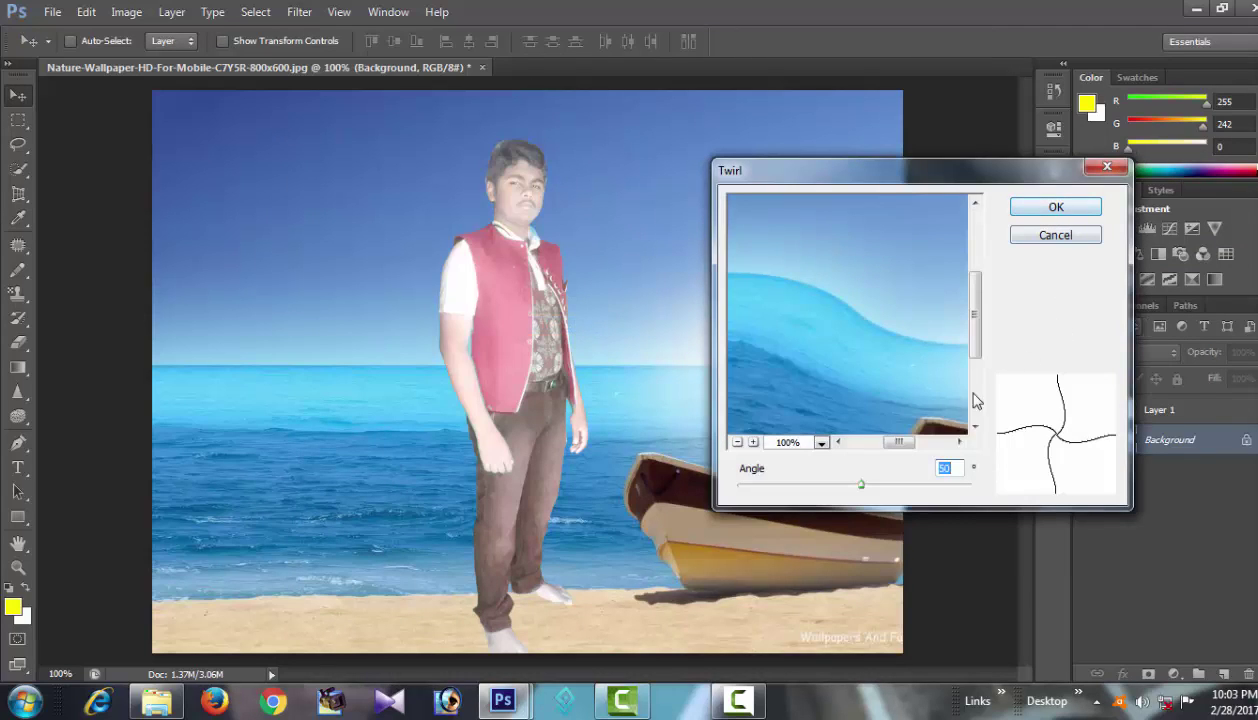
# - Apply the Twirl distortion twice to the beach background
pyautogui.moveTo(860, 485); pyautogui.dragTo(867, 485)
pyautogui.click(1034, 206)
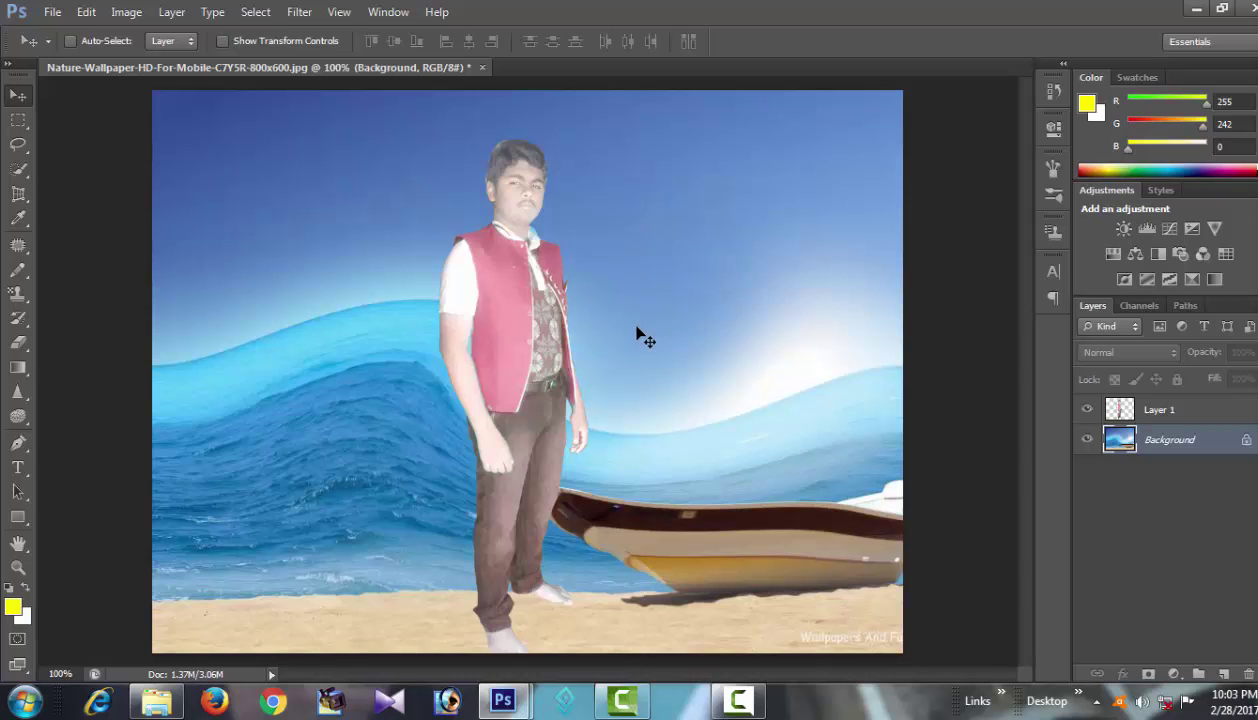
pyautogui.click(299, 12)
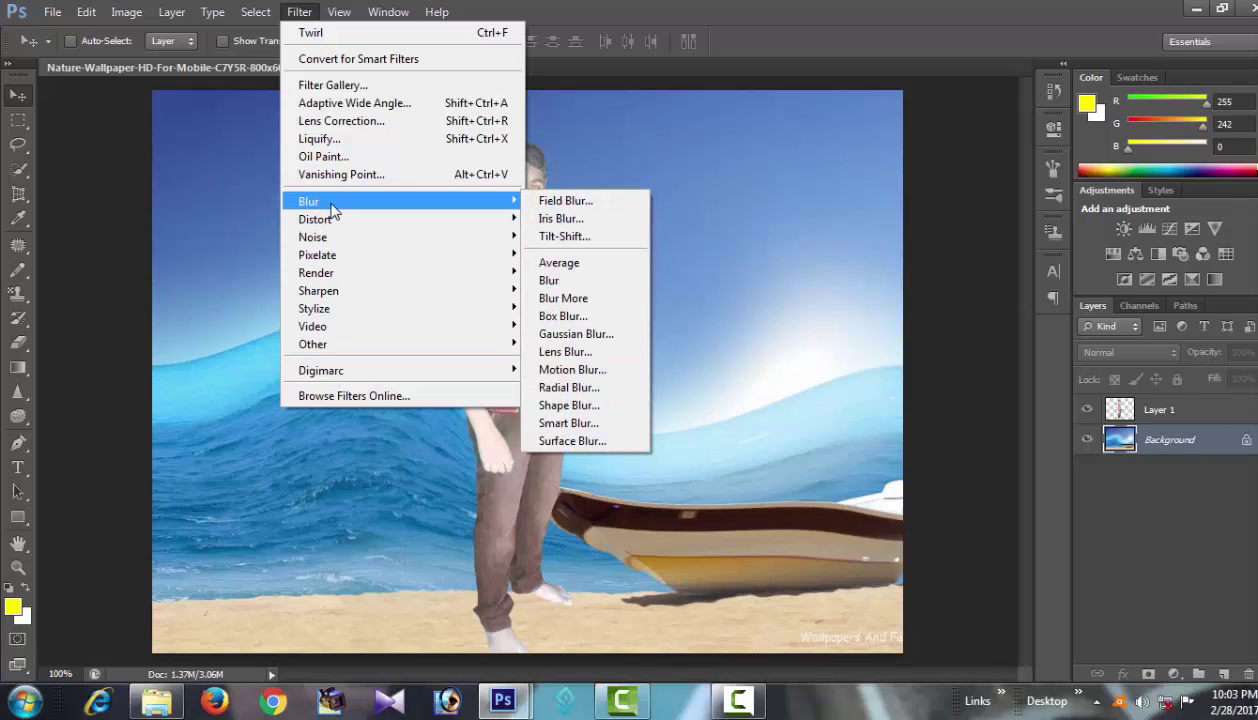
pyautogui.moveTo(315, 219)
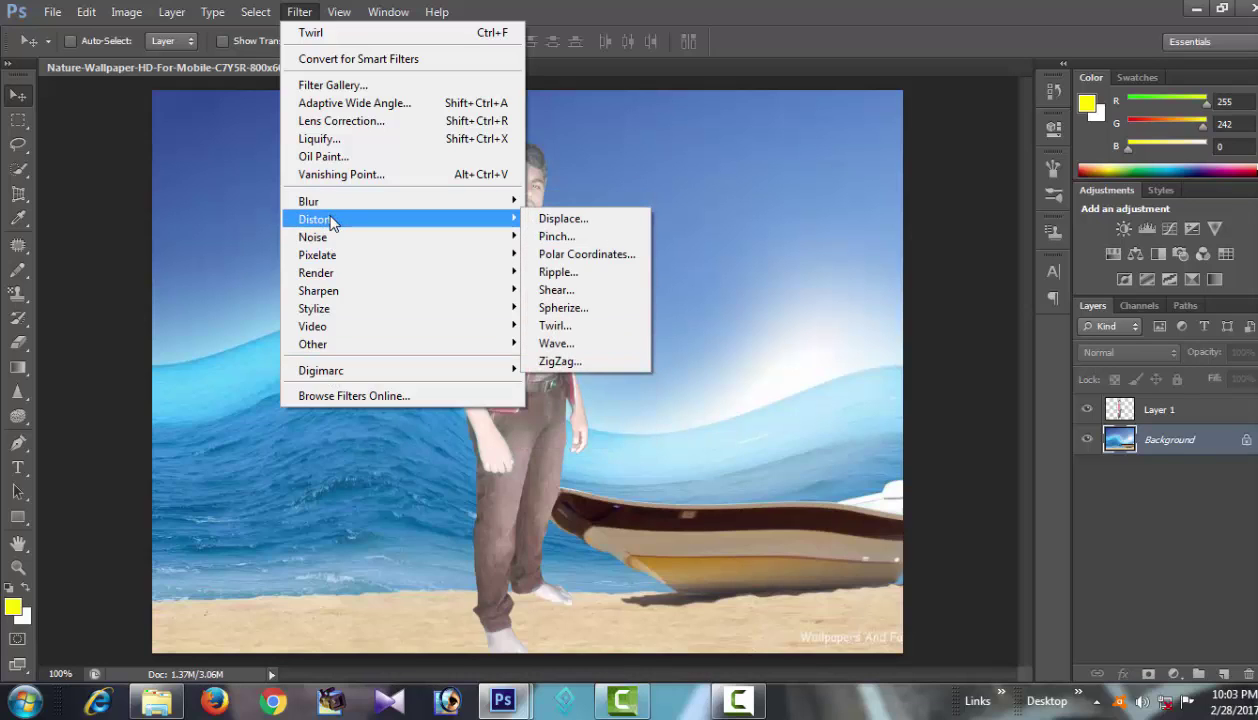
pyautogui.click(556, 325)
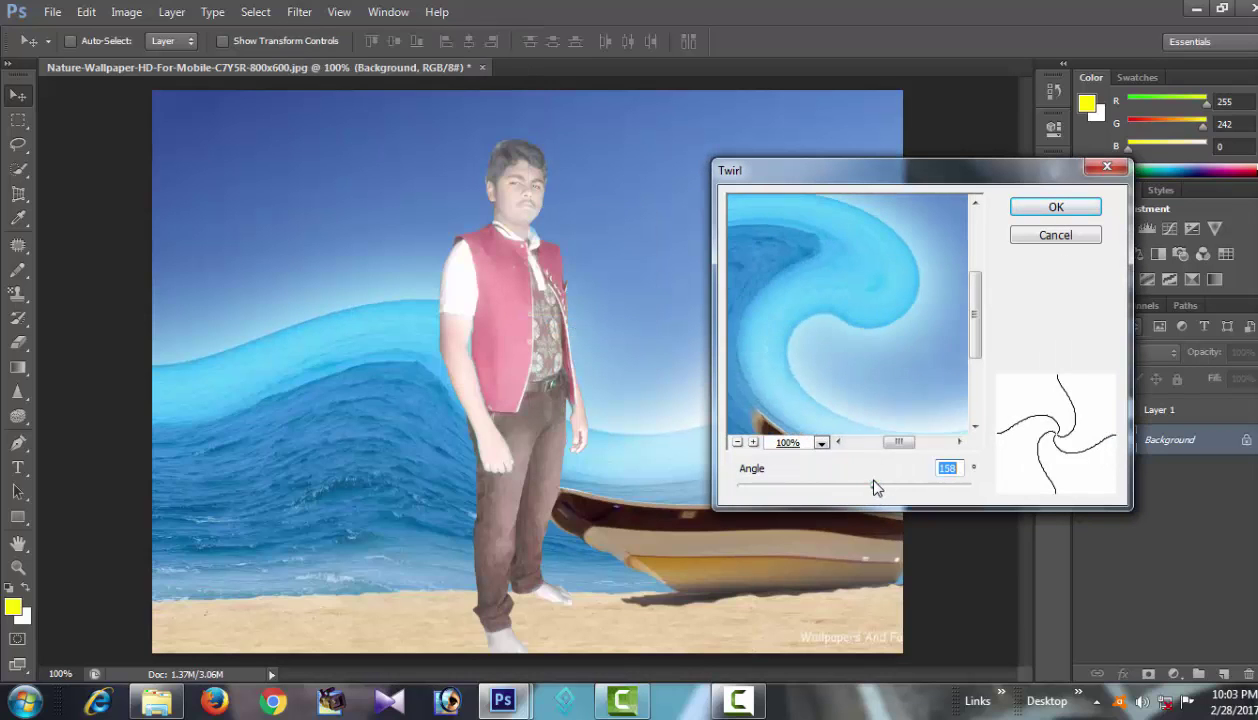
pyautogui.click(1055, 206)
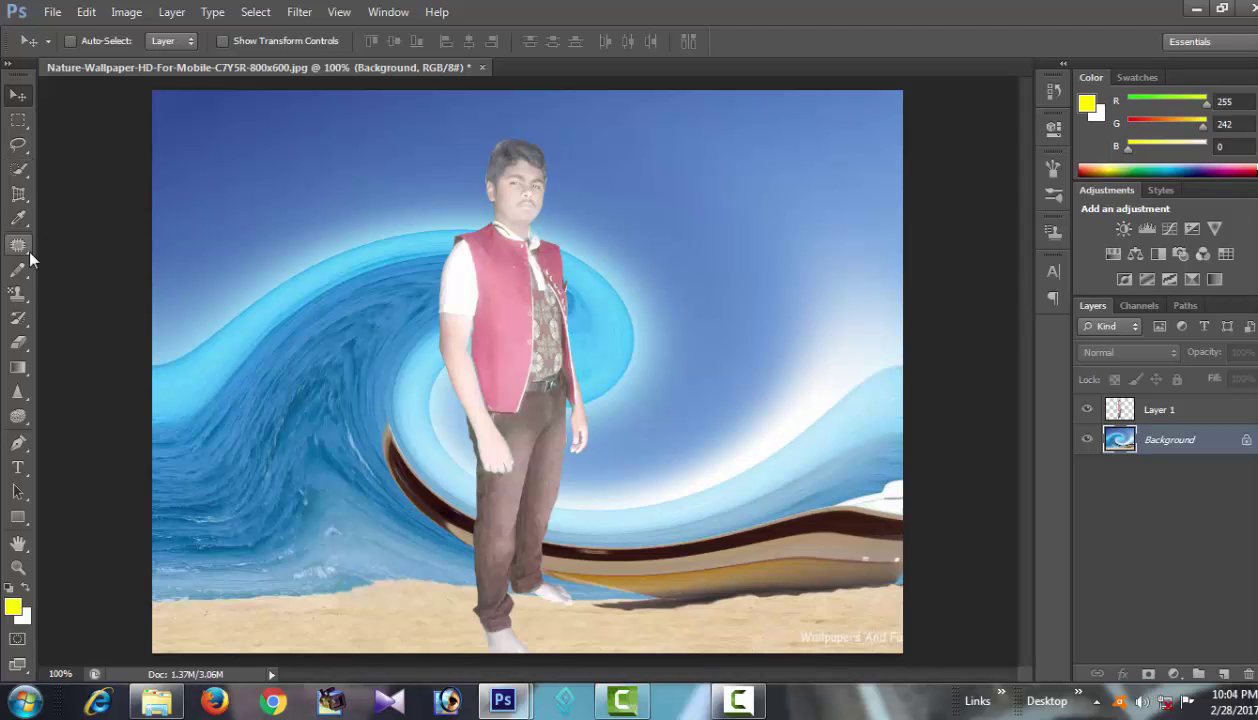
# - Stamp white bird-like marks across the sky with a 486-size patterned eraser brush
pyautogui.click(18, 342)
pyautogui.click(94, 41)
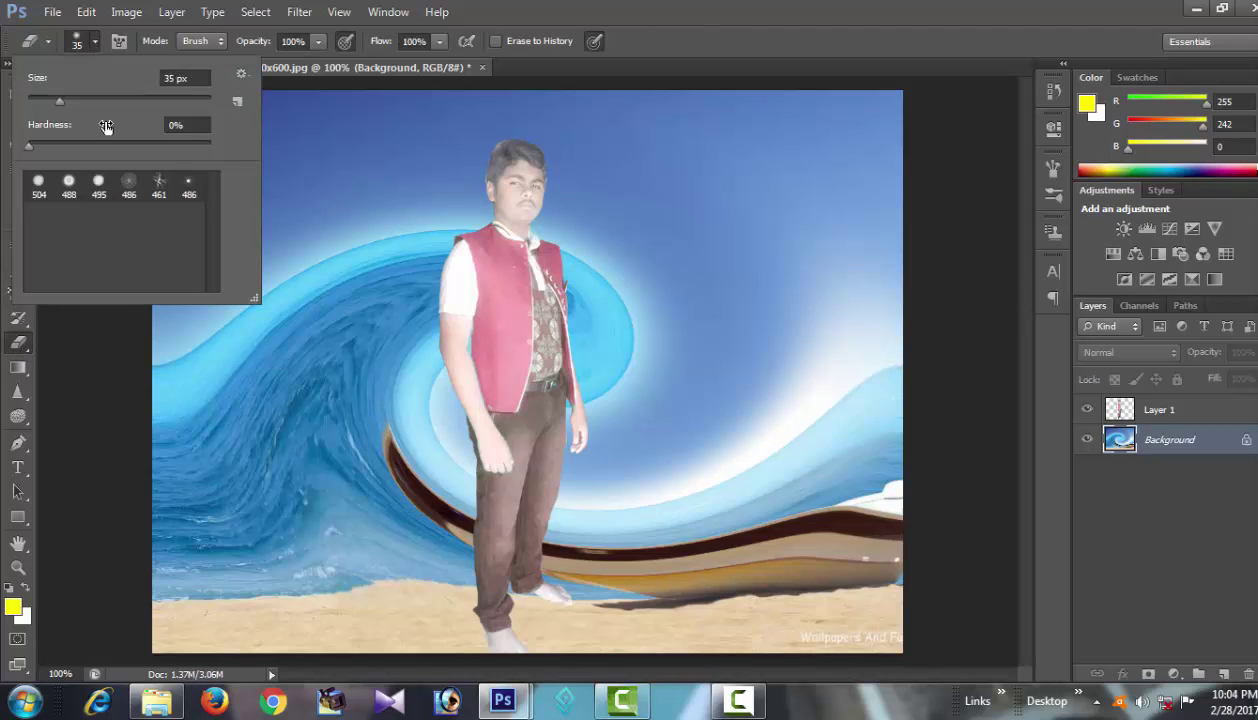
pyautogui.click(133, 190)
pyautogui.click(292, 177)
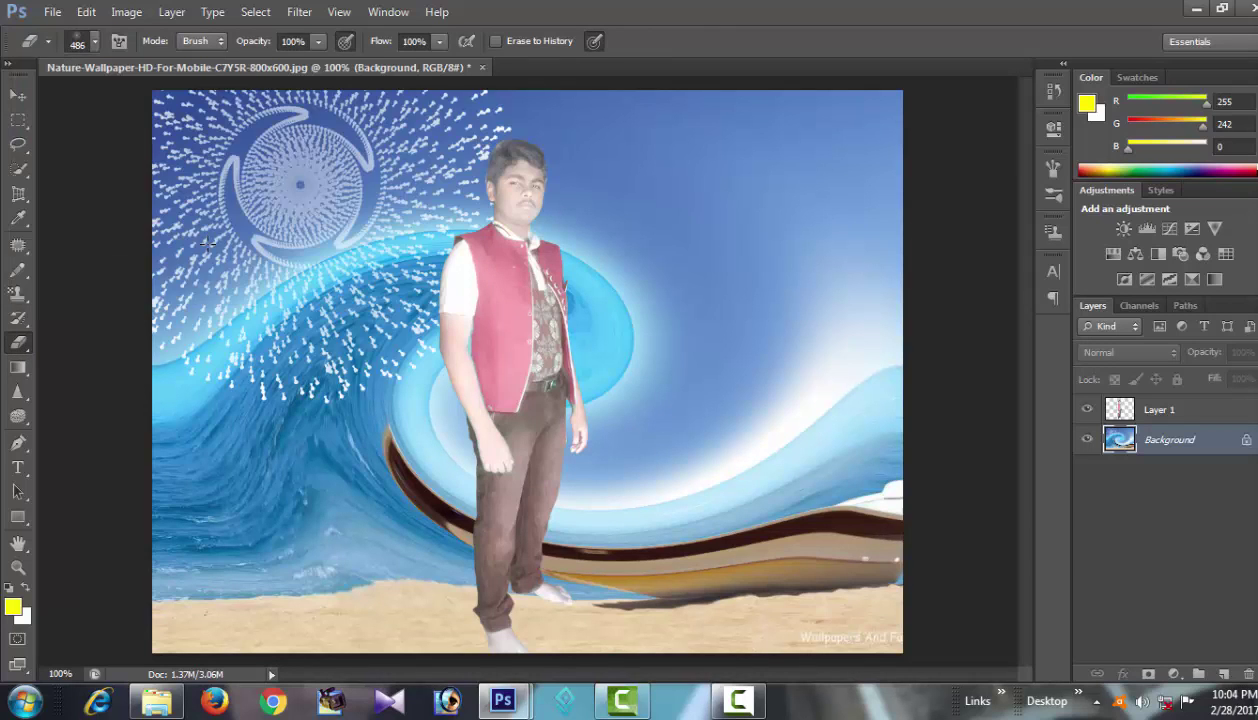
pyautogui.moveTo(207, 243); pyautogui.dragTo(807, 309)
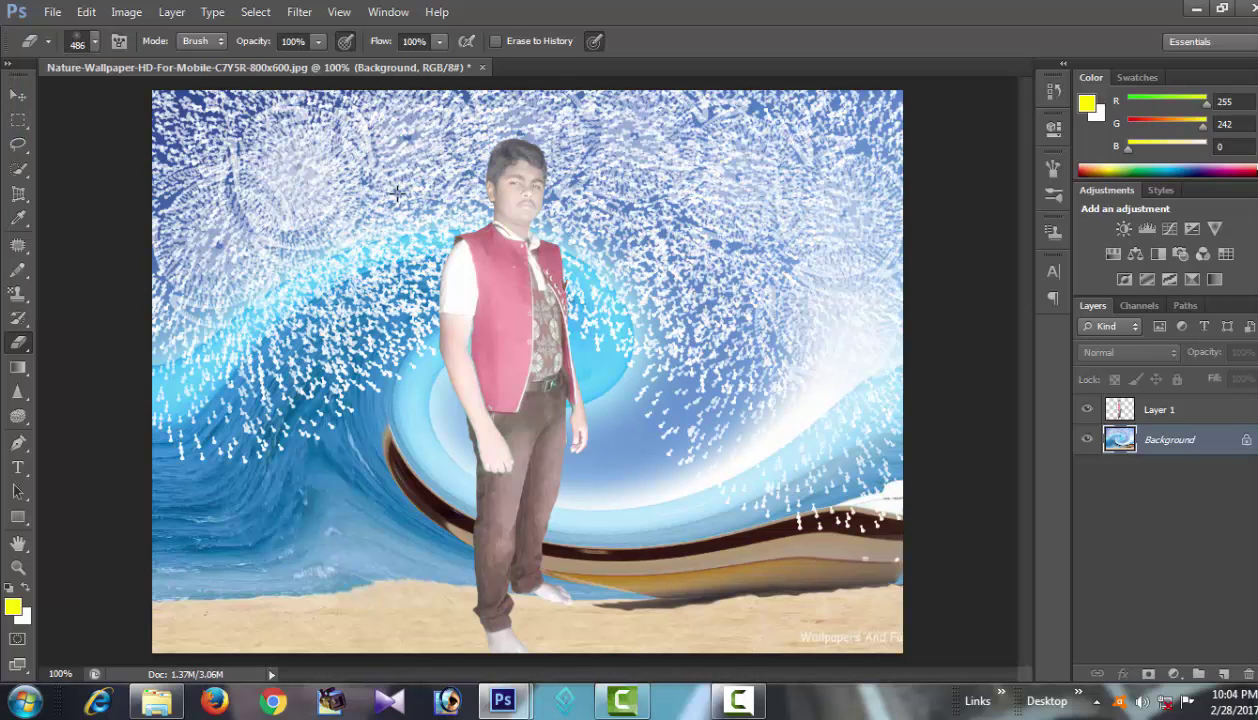
pyautogui.hotkey('ctrl', 'u')
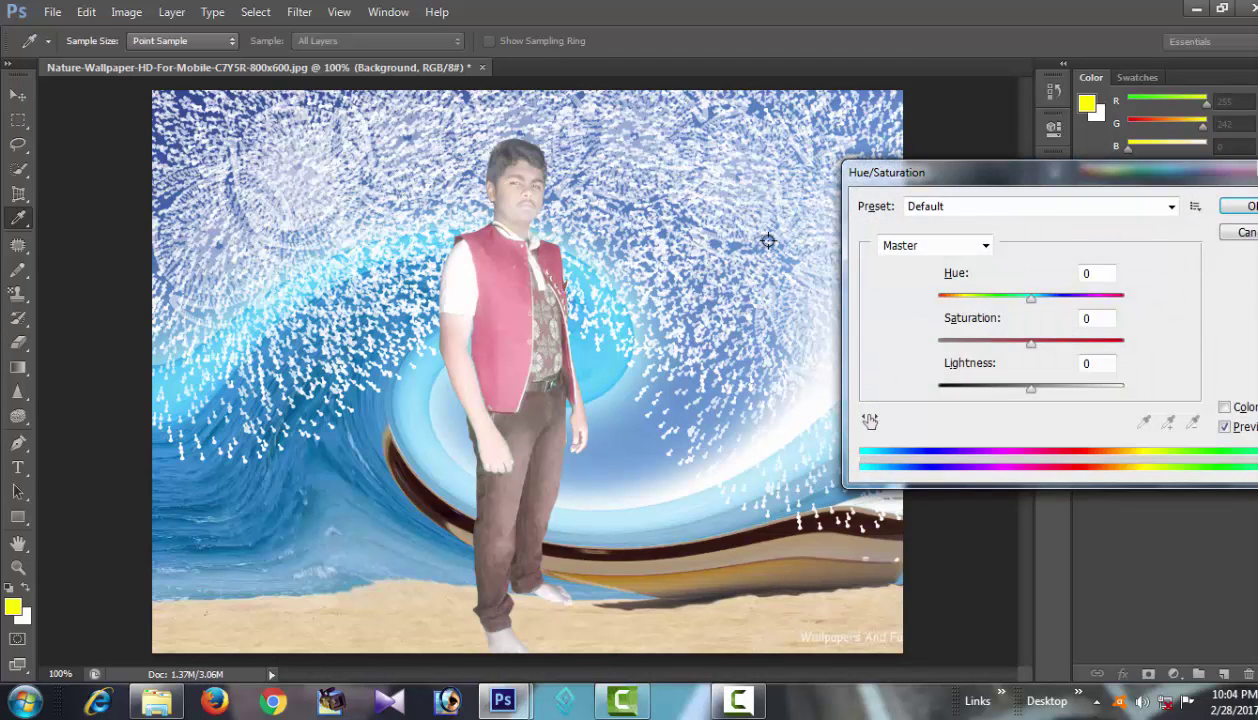
# - Shift the background hue to +135, turning sky and sea pink and sand mint green
pyautogui.moveTo(1030, 303); pyautogui.dragTo(1108, 303)
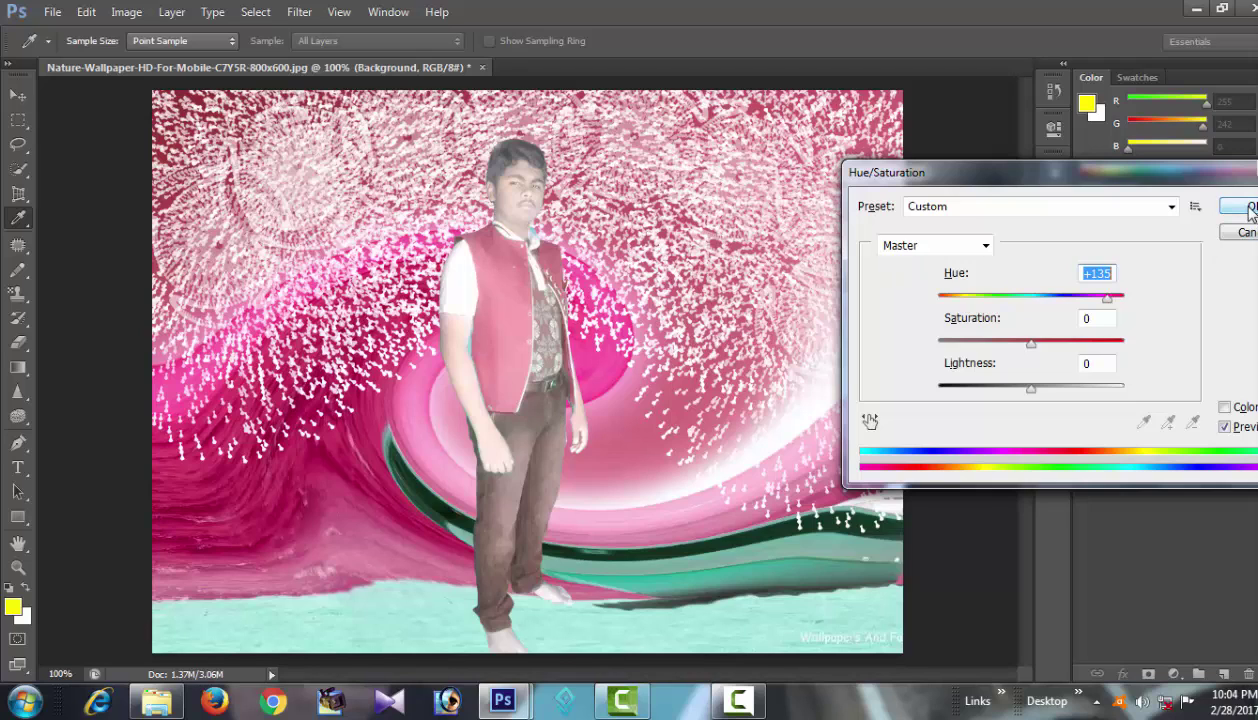
pyautogui.click(1250, 207)
# - Switch to the standard Eraser, try an erase, and undo it
pyautogui.press('e')
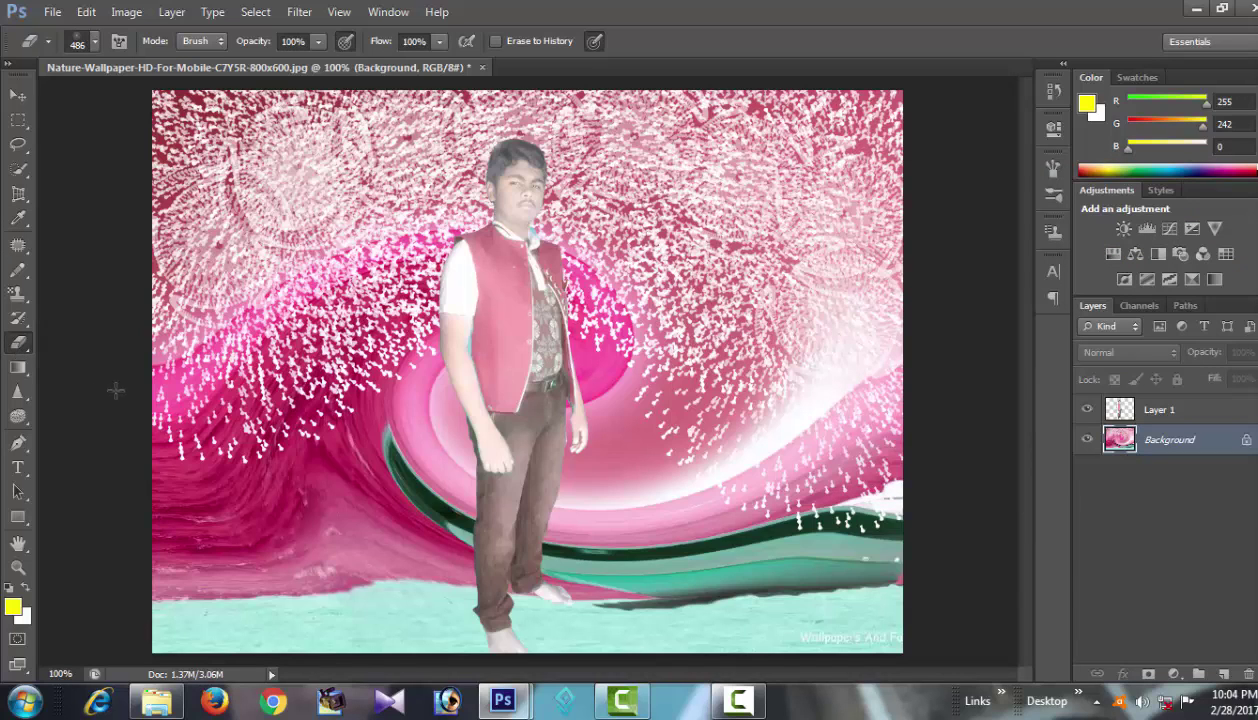
pyautogui.rightClick(19, 343)
pyautogui.click(65, 340)
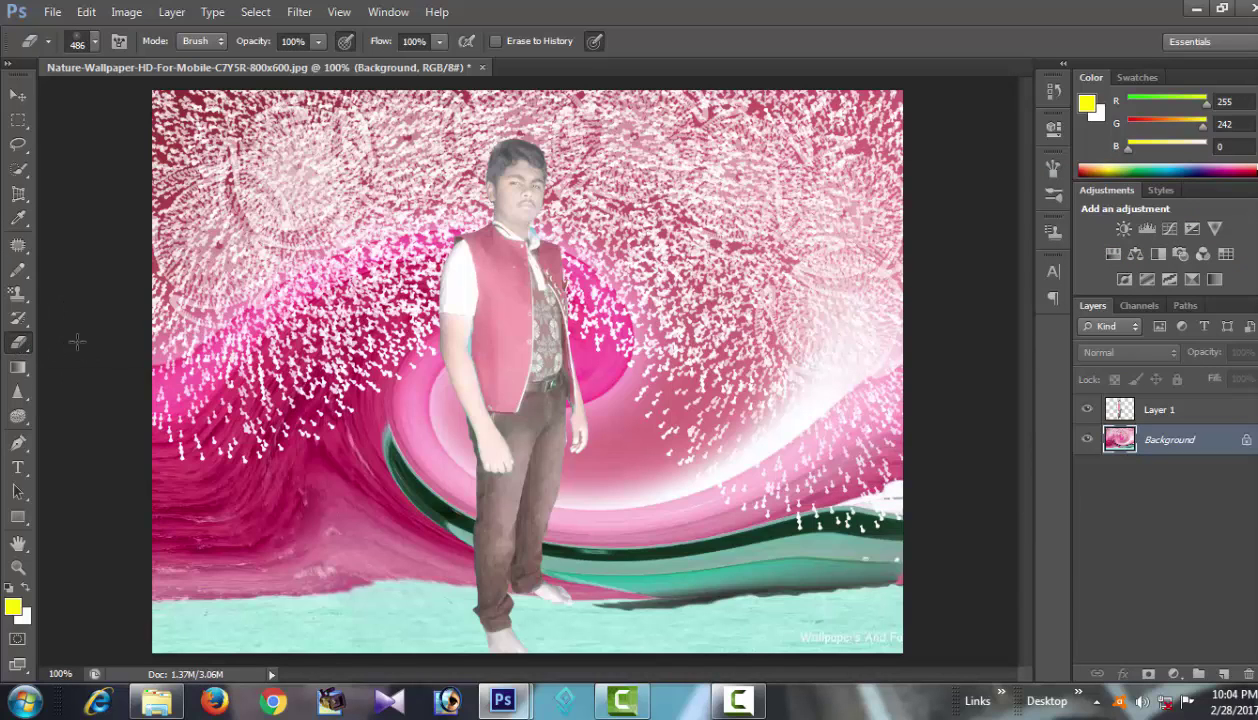
pyautogui.click(245, 448)
pyautogui.hotkey('ctrl', 'z')
# - Set the eraser brush to 504 px, test a stroke, and undo it
pyautogui.click(95, 43)
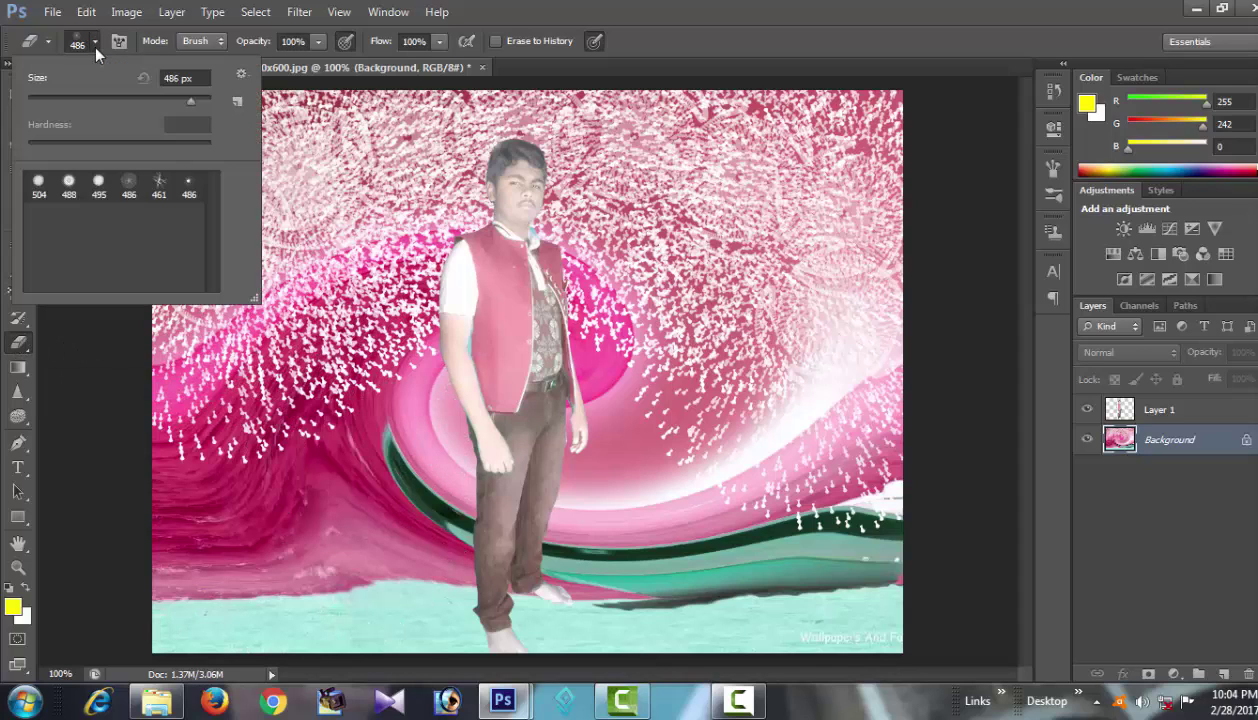
pyautogui.click(40, 184)
pyautogui.click(222, 445)
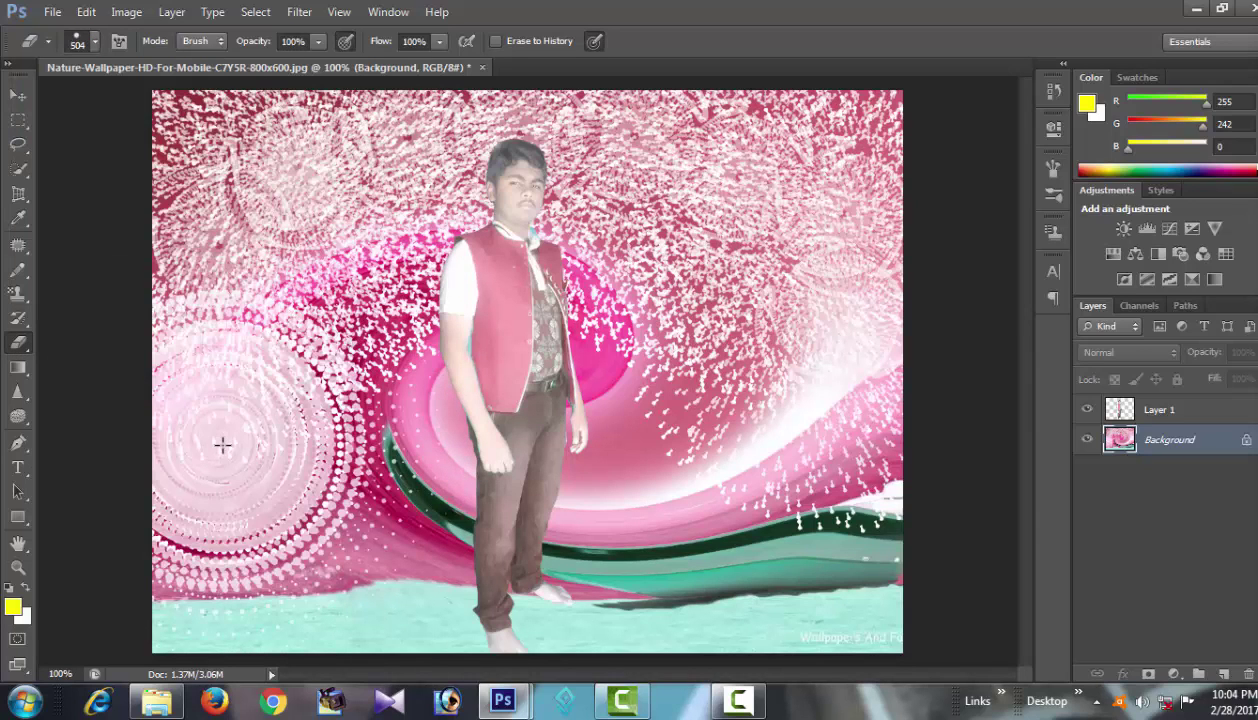
pyautogui.hotkey('ctrl', 'z')
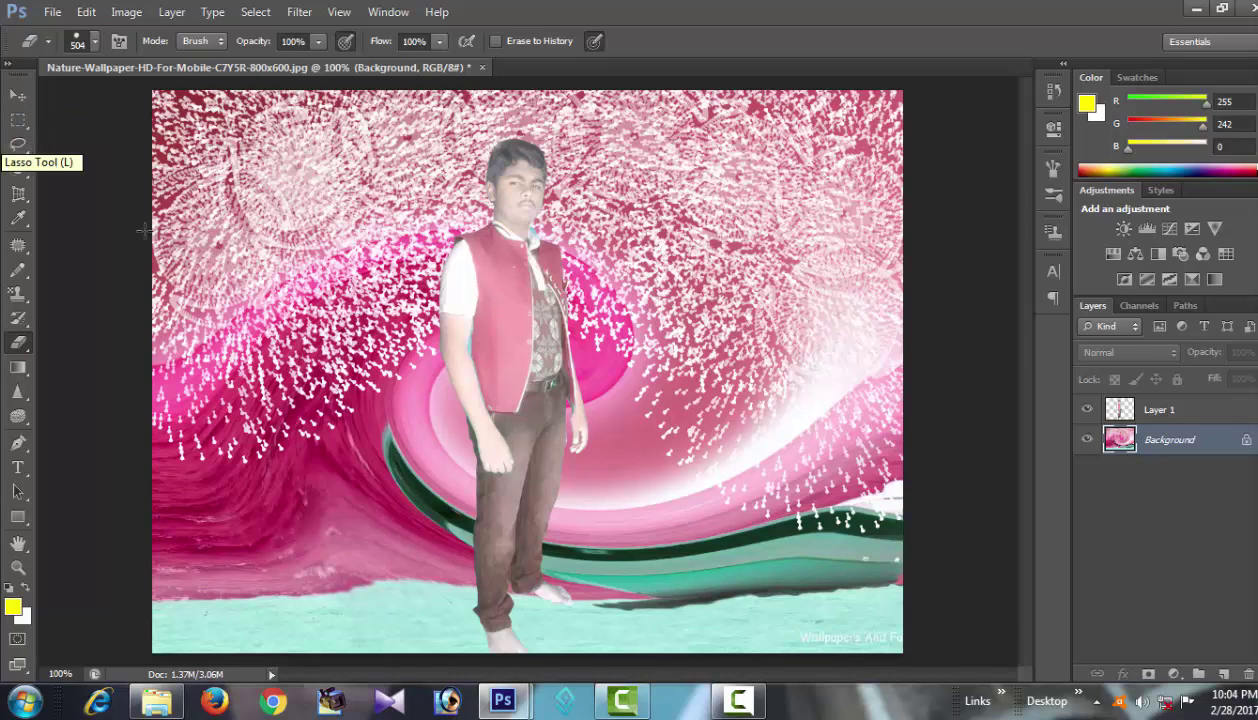
# - Enlarge the standing person to about 146%, feet at the bottom edge left of centre
pyautogui.click(18, 100)
pyautogui.moveTo(516, 281); pyautogui.dragTo(519, 423)
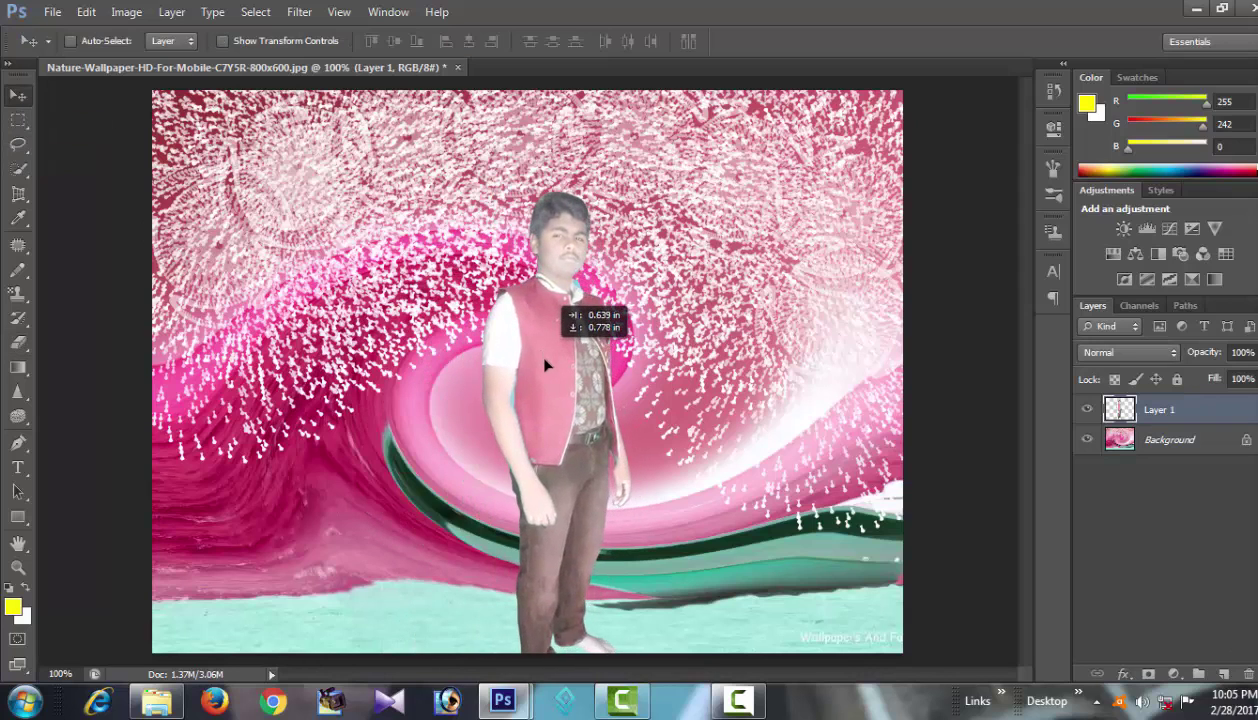
pyautogui.moveTo(518, 420); pyautogui.dragTo(547, 369)
pyautogui.hotkey('ctrl', 't')
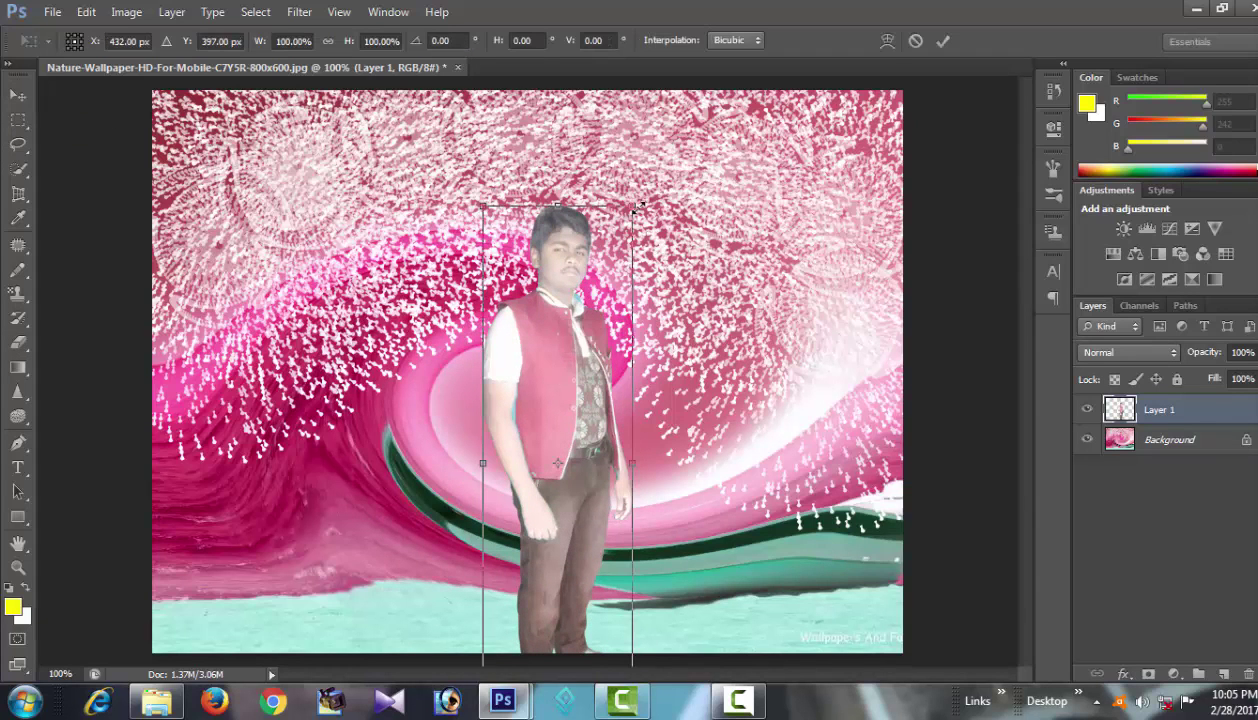
pyautogui.moveTo(630, 204)
pyautogui.mouseDown()
pyautogui.moveTo(685, 158)
pyautogui.moveTo(812, 128)
pyautogui.mouseUp()
pyautogui.moveTo(542, 337); pyautogui.dragTo(379, 388)
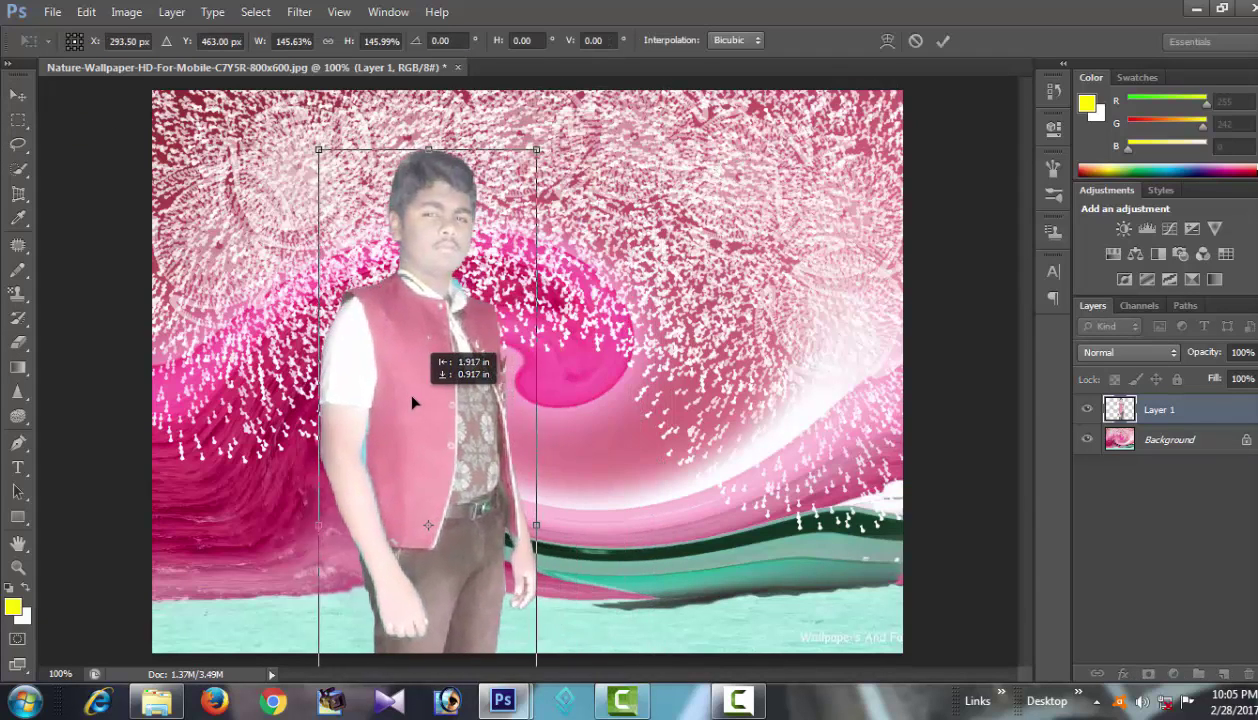
pyautogui.press('Return')
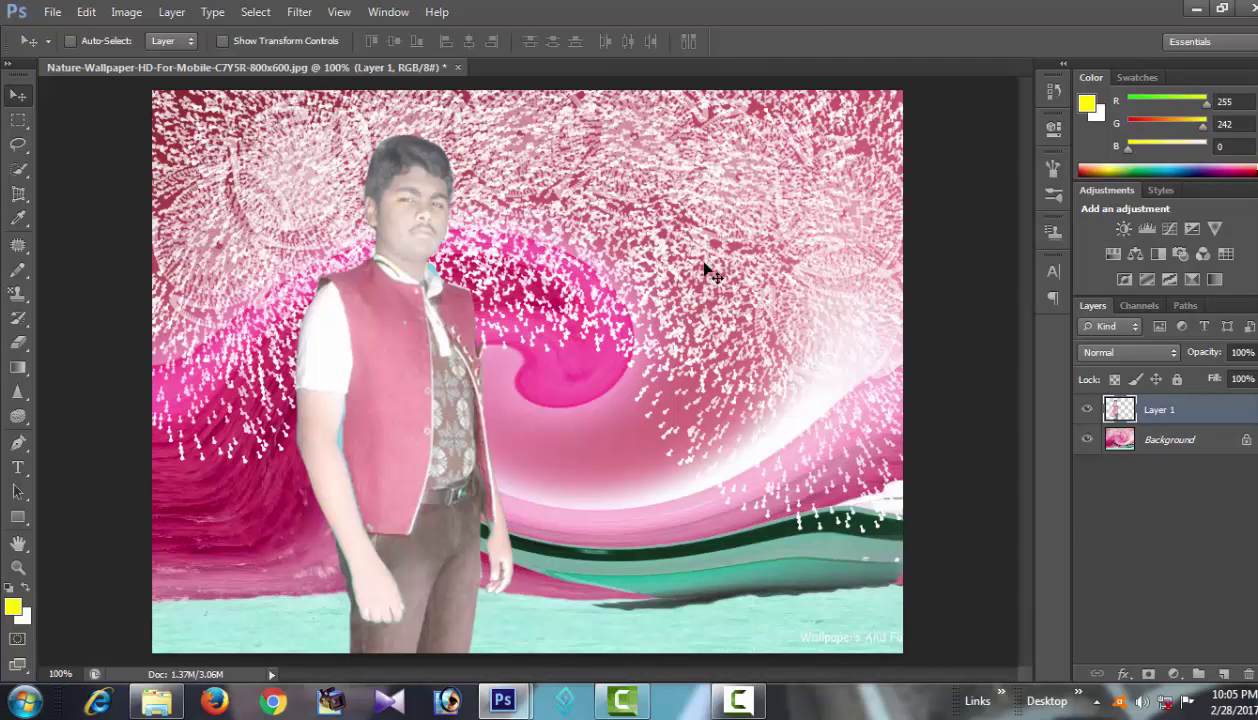
pyautogui.click(738, 700)
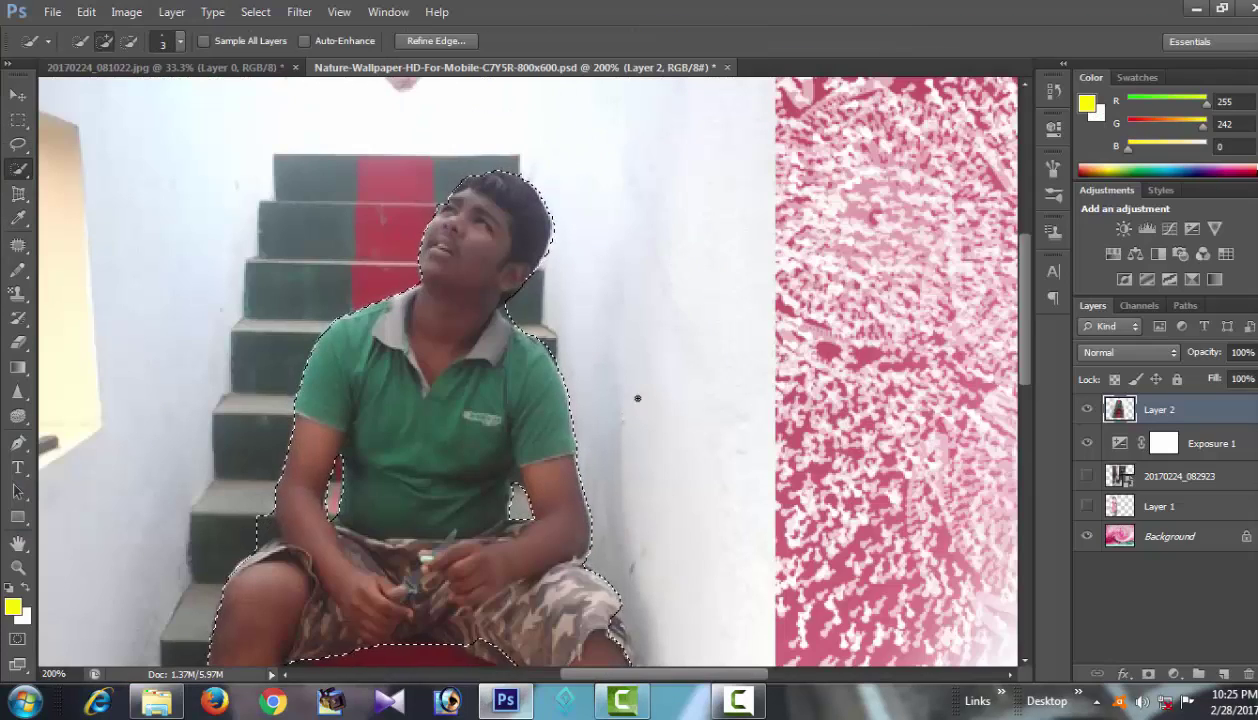
# - Delete the seated man's backdrop and brighten him with Levels inputs 27 and 1.66
pyautogui.press('Delete')
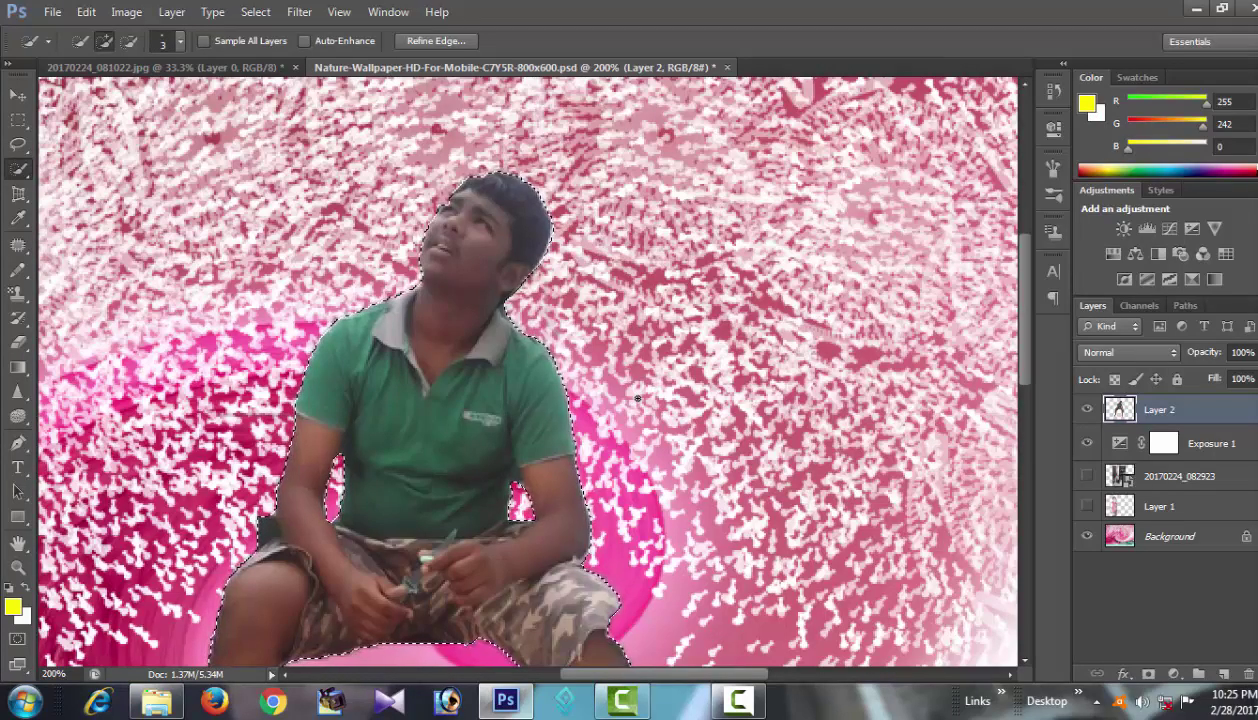
pyautogui.press('i')
pyautogui.hotkey('ctrl', 'l')
pyautogui.moveTo(200, 186); pyautogui.dragTo(741, 175)
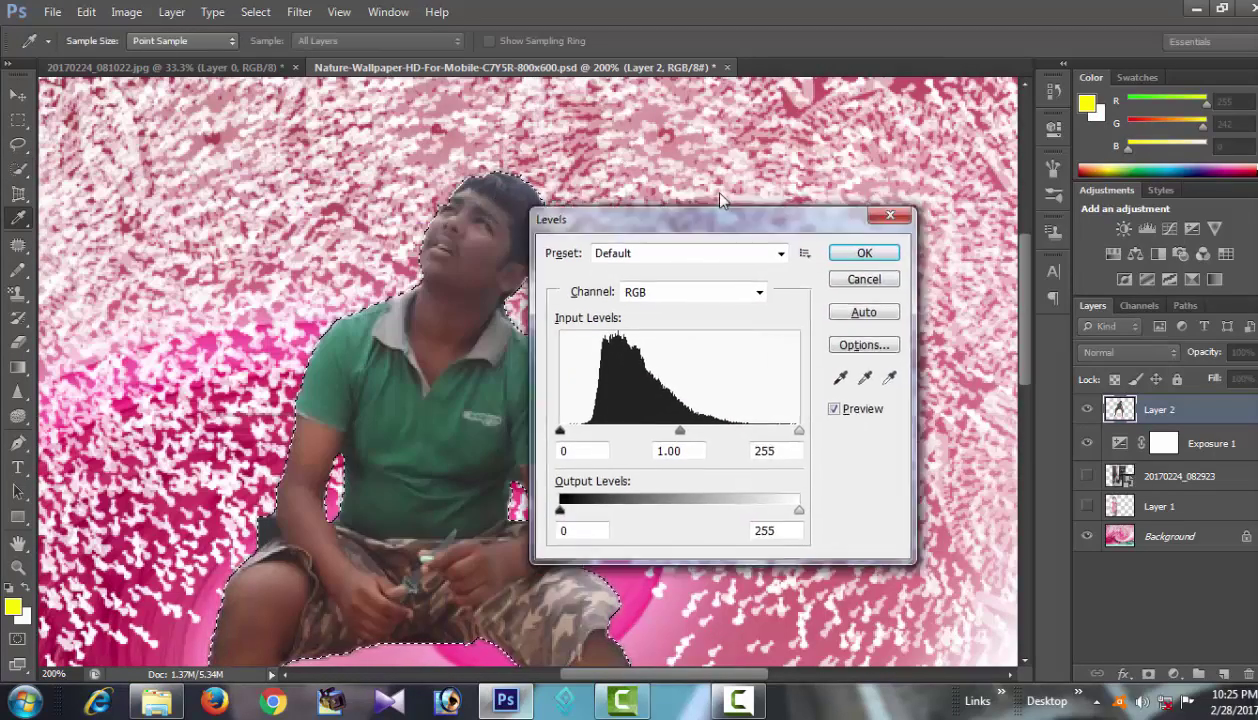
pyautogui.moveTo(769, 391)
pyautogui.mouseDown()
pyautogui.moveTo(660, 391)
pyautogui.moveTo(675, 388)
pyautogui.mouseUp()
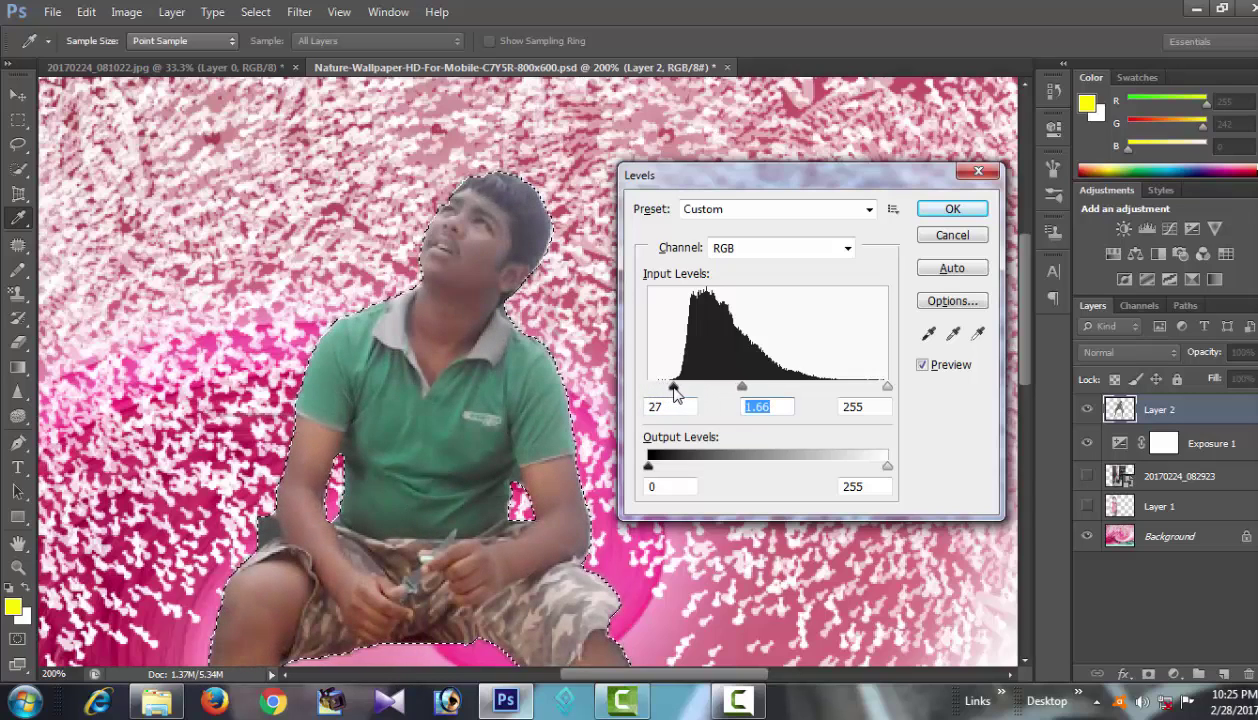
pyautogui.click(945, 211)
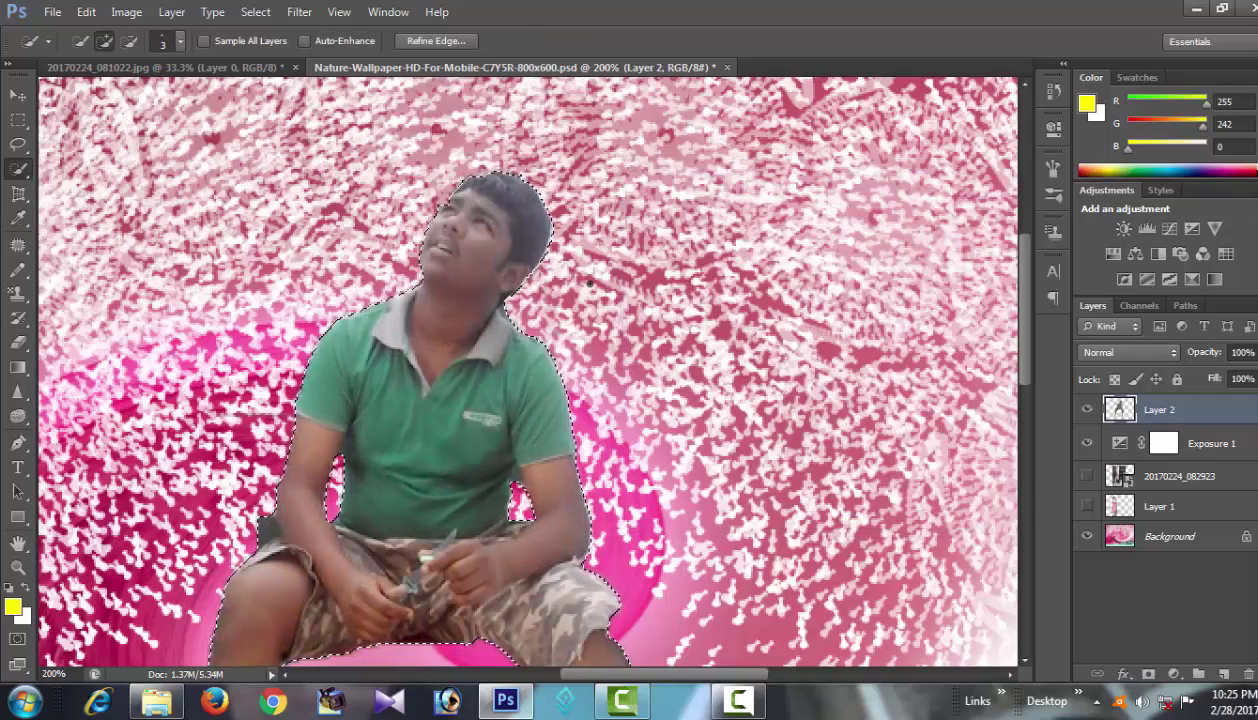
pyautogui.hotkey('ctrl', 'u')
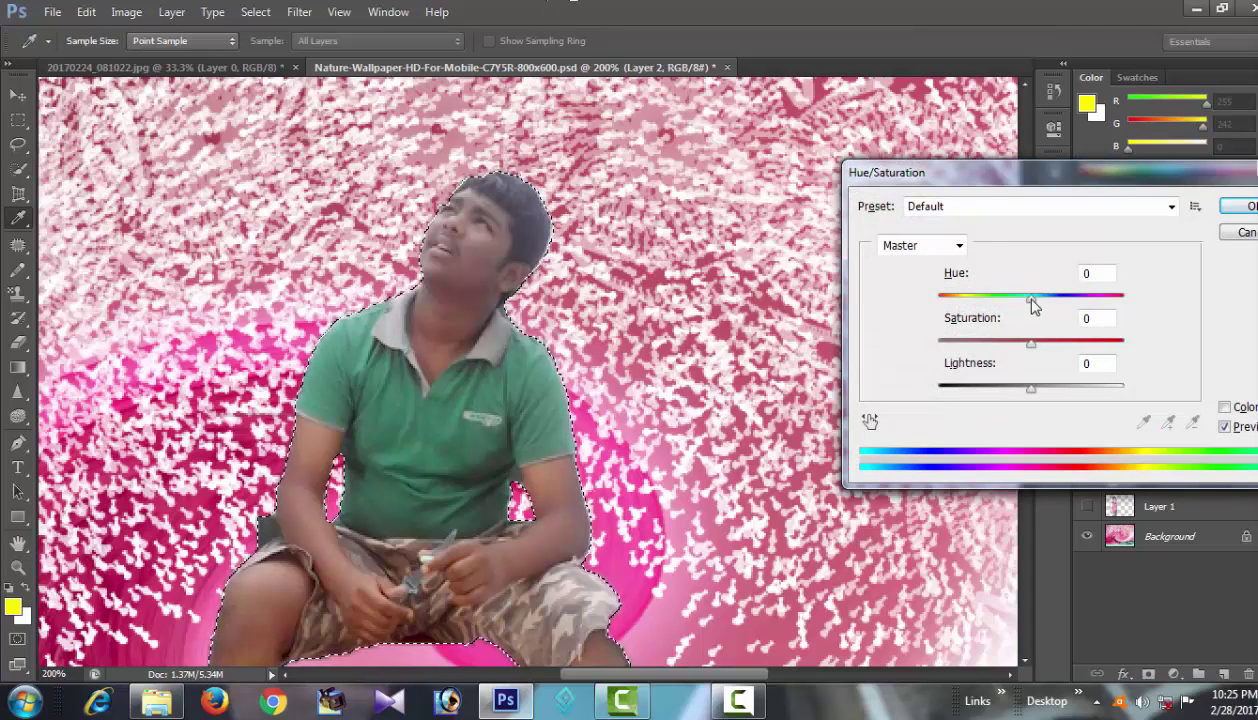
# - Recolour the seated man with hue -173 and saturation +72
pyautogui.moveTo(1031, 298)
pyautogui.mouseDown()
pyautogui.moveTo(938, 300)
pyautogui.moveTo(1131, 312)
pyautogui.mouseUp()
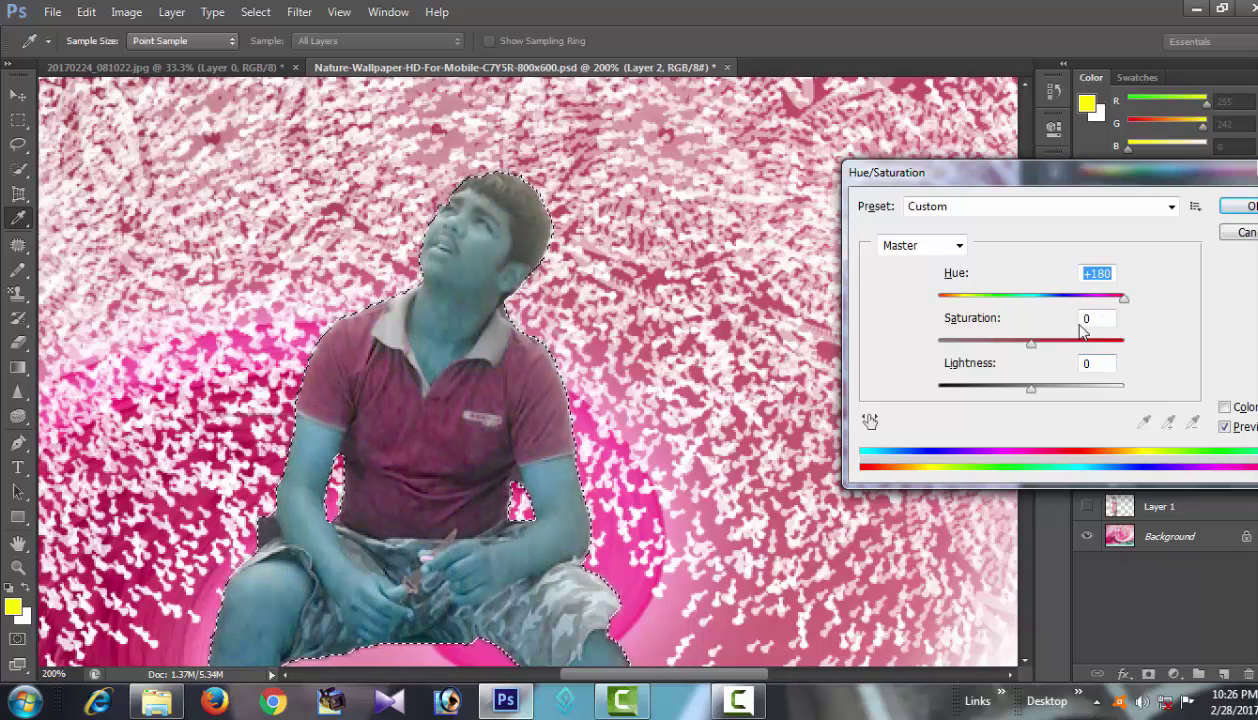
pyautogui.moveTo(1123, 299); pyautogui.dragTo(943, 299)
pyautogui.moveTo(1031, 344); pyautogui.dragTo(1071, 350)
# - Fine-tune the man's saturation and lightness, then zoom out to see the whole composite
pyautogui.moveTo(1031, 387); pyautogui.dragTo(1018, 388)
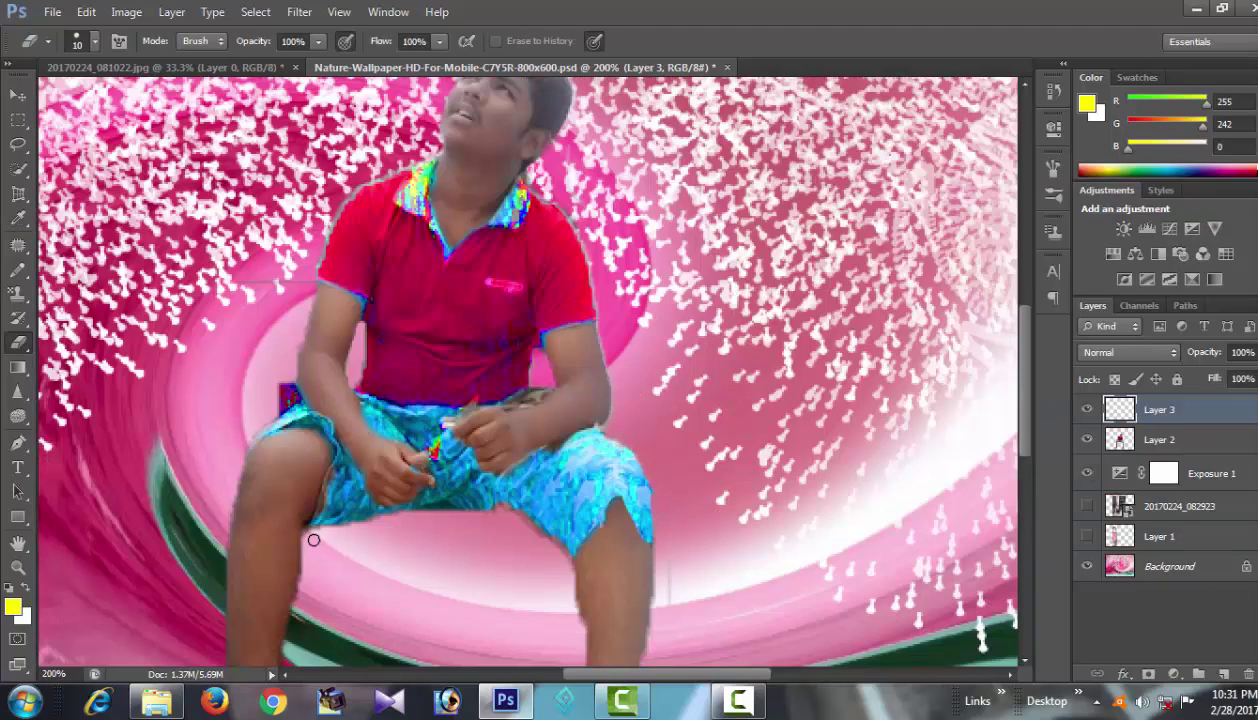
pyautogui.scroll(3, 313, 540)
pyautogui.scroll(3, 536, 243)
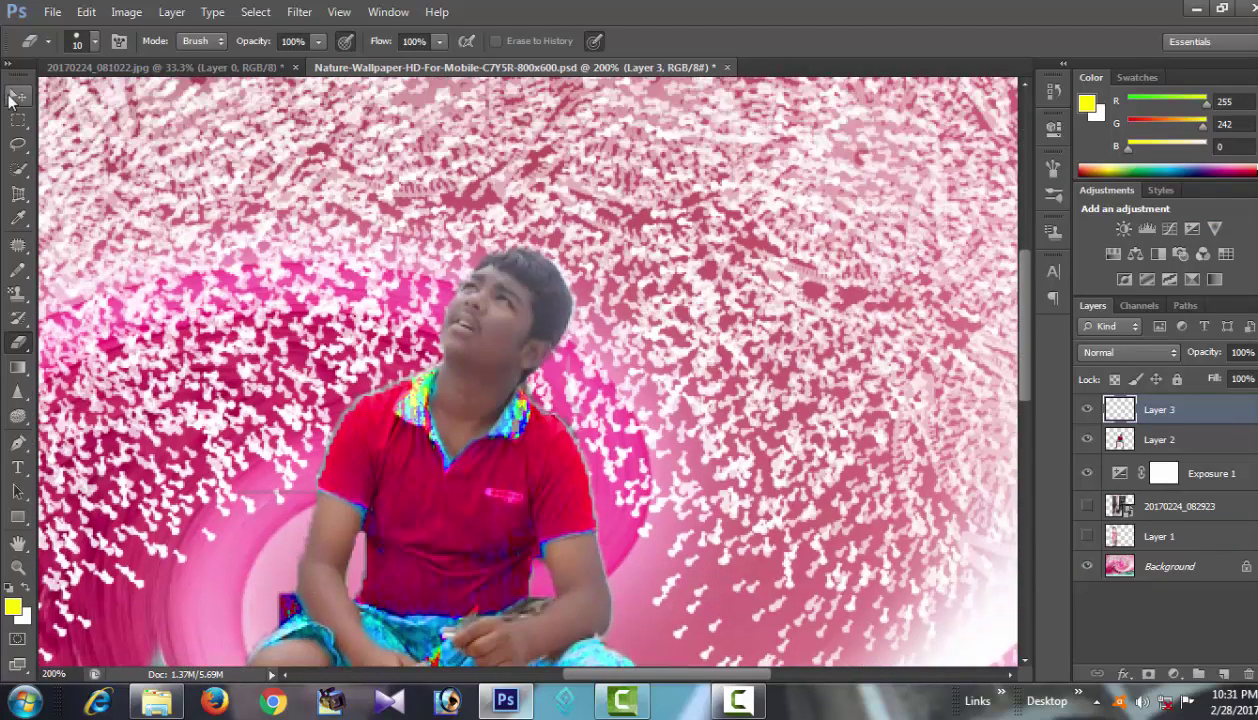
pyautogui.click(18, 94)
pyautogui.hotkey('ctrl', '-')
pyautogui.hotkey('ctrl', '-')
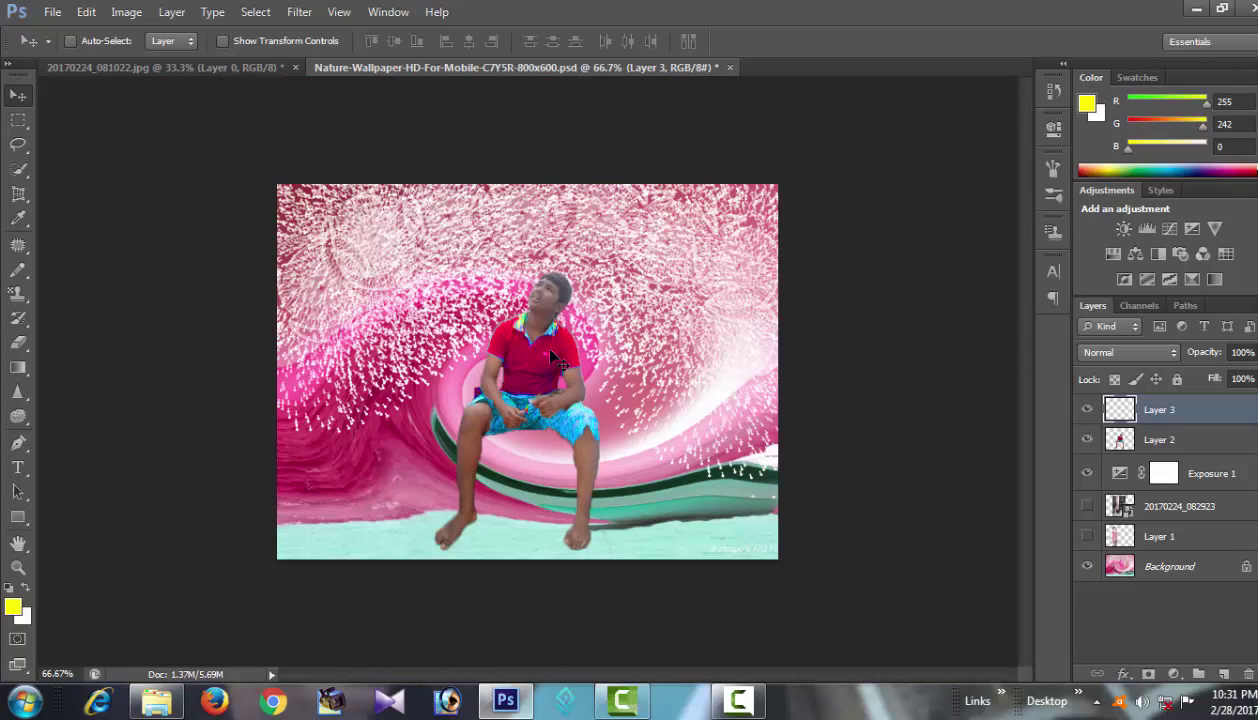
# - Nudge the man slightly right and down, and shift the sandy ground strip's hue to -11
pyautogui.moveTo(551, 357); pyautogui.dragTo(576, 387)
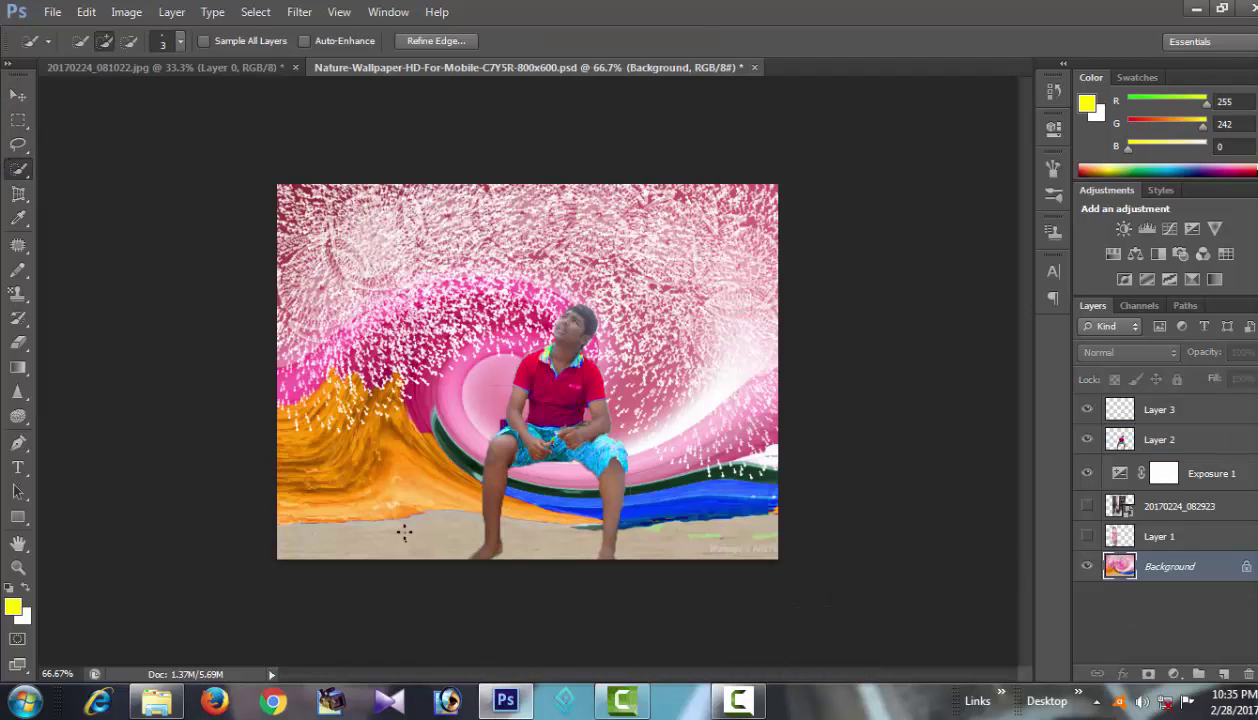
pyautogui.moveTo(404, 532); pyautogui.dragTo(421, 548)
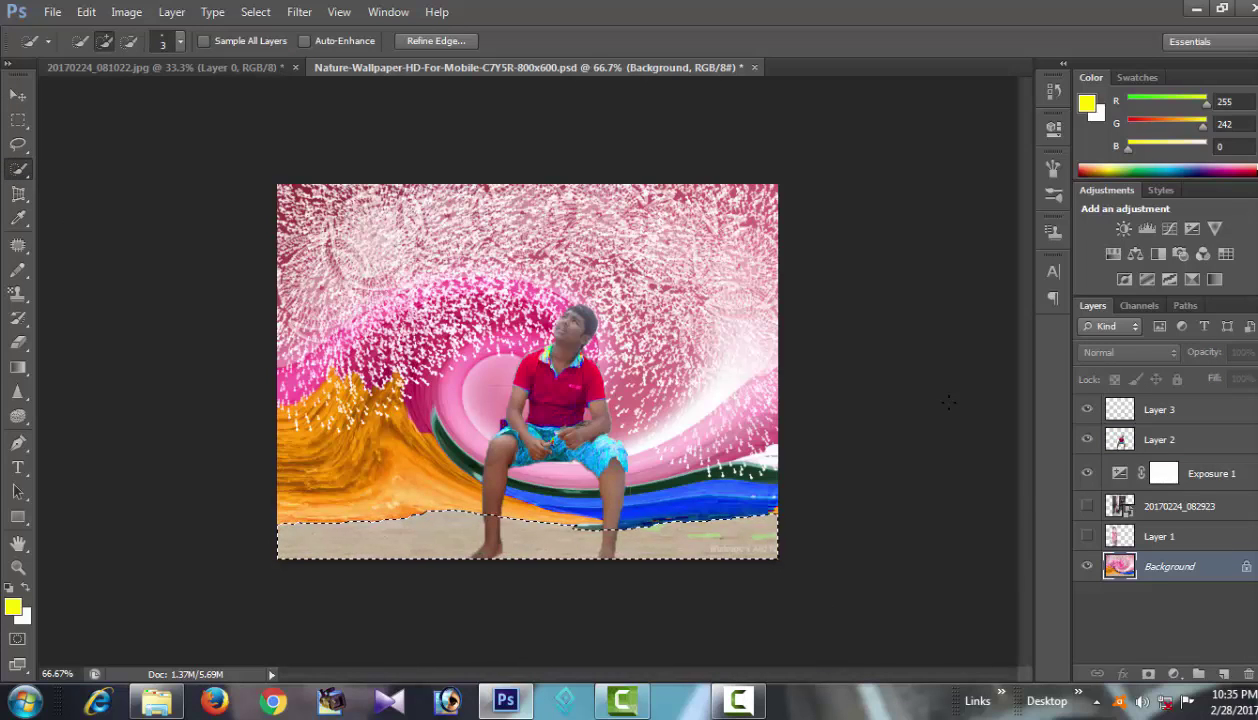
pyautogui.hotkey('ctrl', 'u')
pyautogui.moveTo(1033, 297); pyautogui.dragTo(1021, 297)
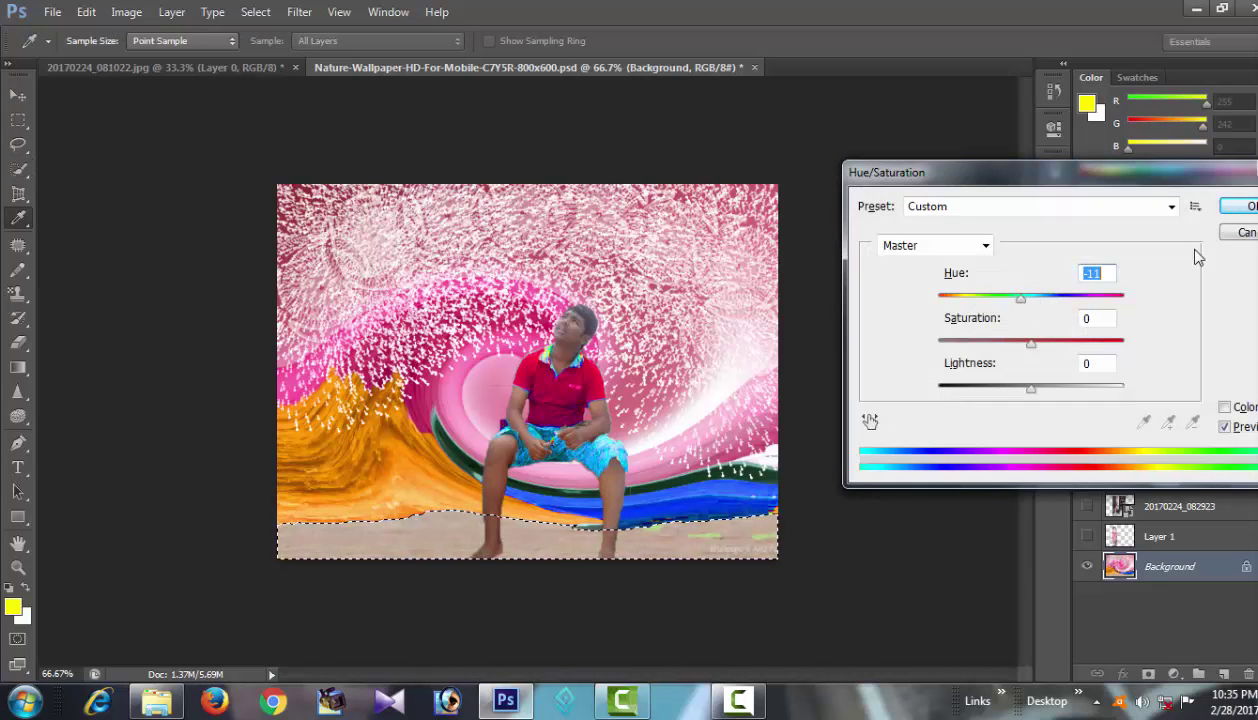
pyautogui.click(1238, 206)
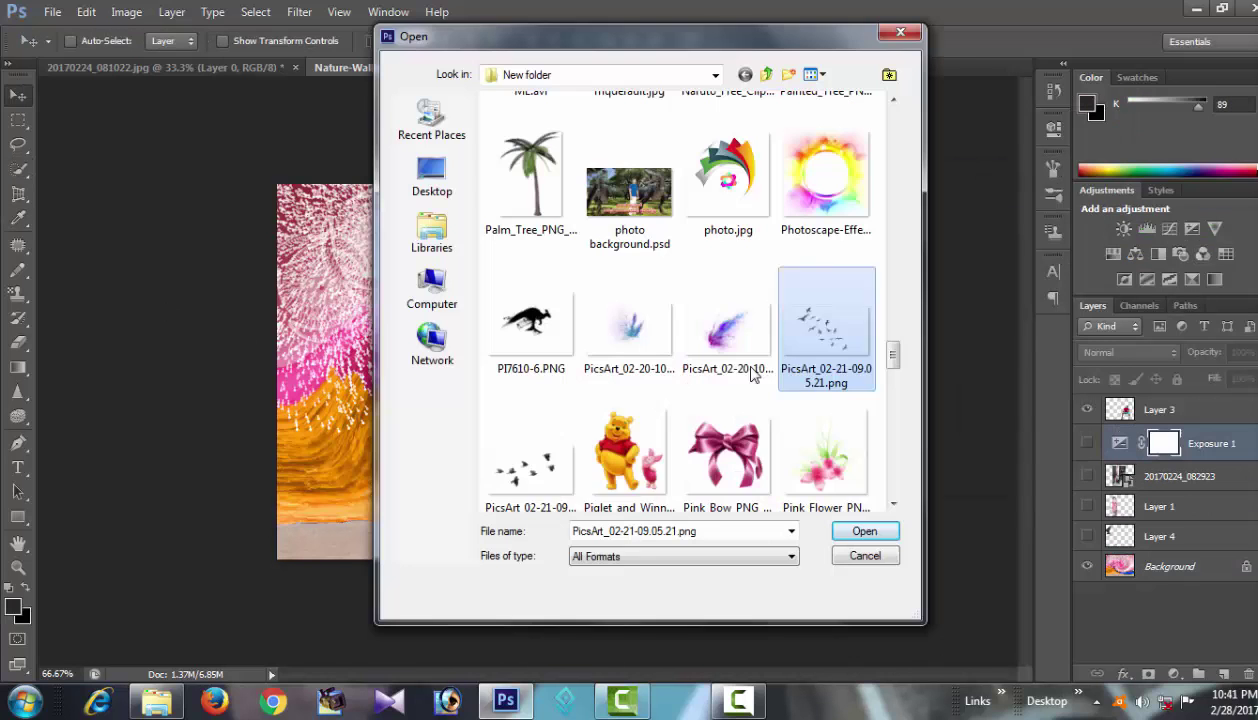
# - Open the flying birds image, copy it into the composite at 70% and position it
pyautogui.click(534, 450)
pyautogui.click(866, 529)
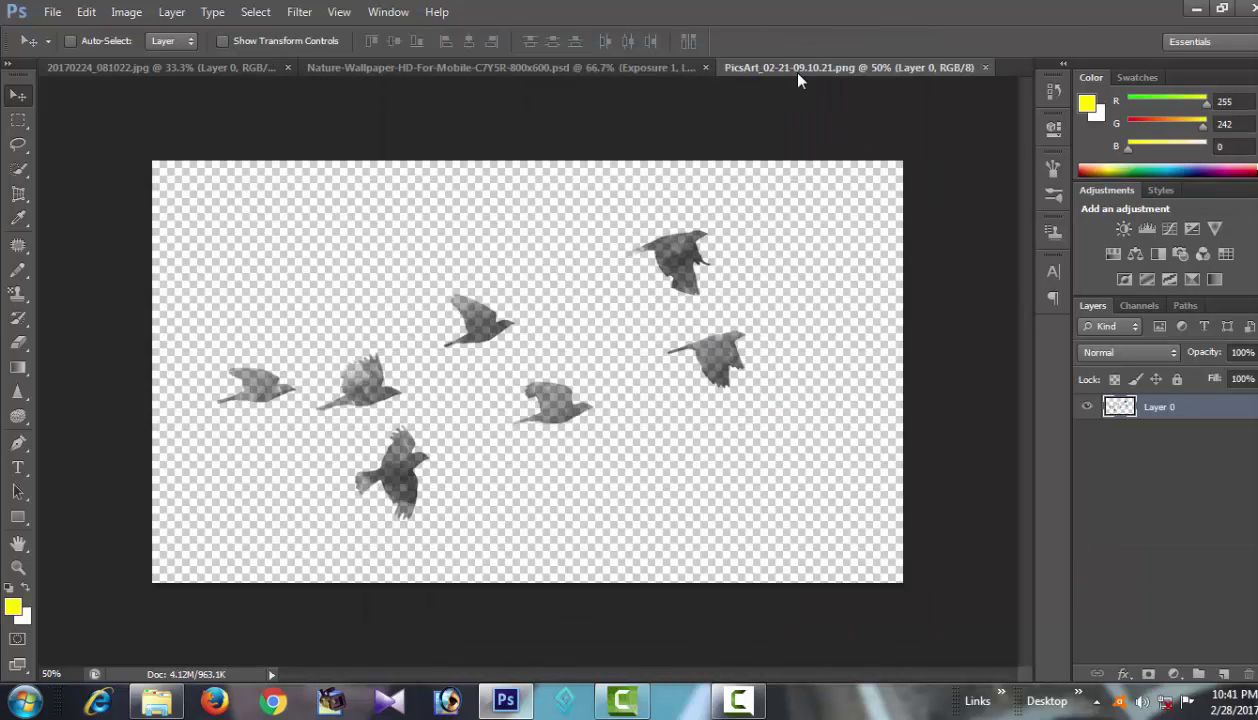
pyautogui.moveTo(758, 67); pyautogui.dragTo(746, 97)
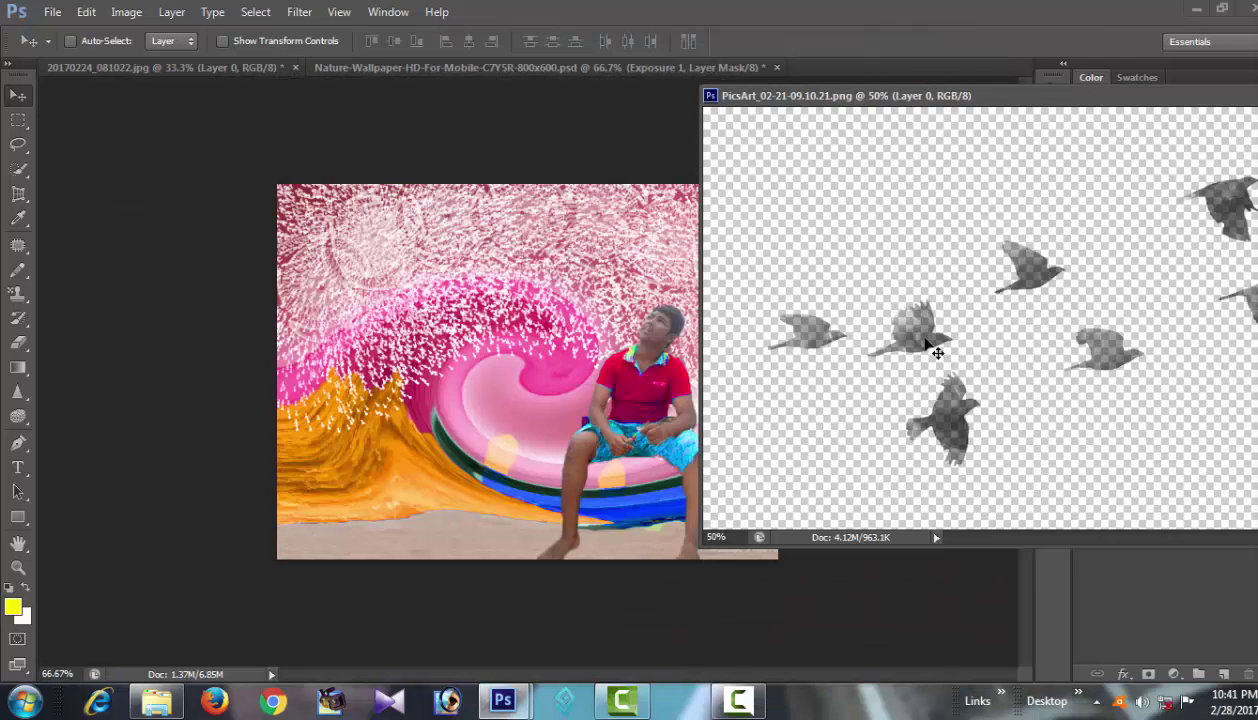
pyautogui.moveTo(935, 337); pyautogui.dragTo(355, 305)
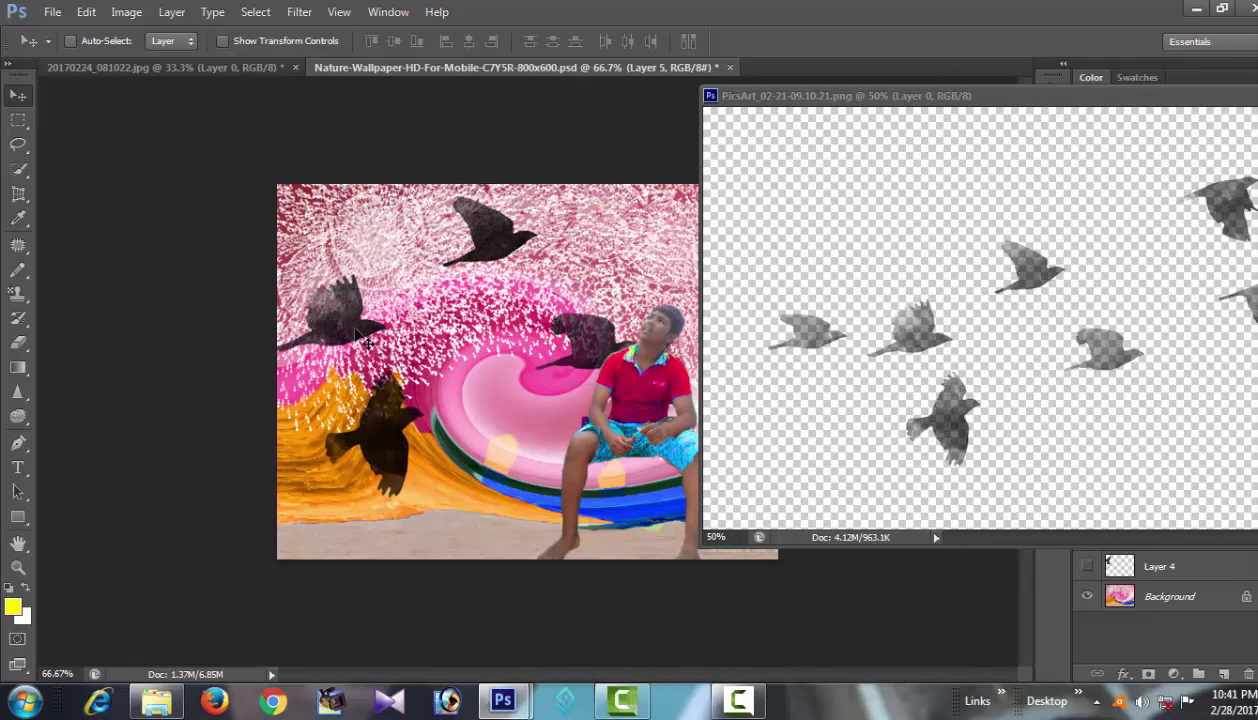
pyautogui.hotkey('ctrl', 't')
pyautogui.moveTo(140, 111); pyautogui.dragTo(352, 226)
pyautogui.press('Return')
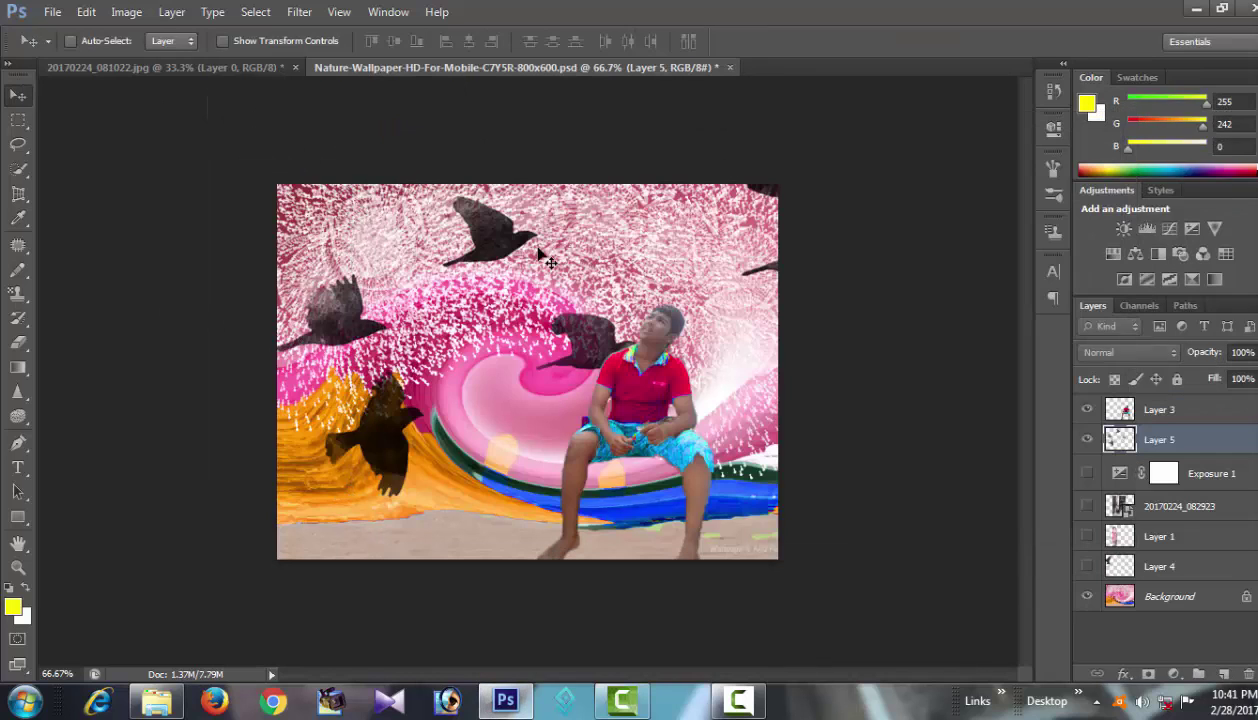
pyautogui.moveTo(470, 330); pyautogui.dragTo(322, 296)
# - Shrink the flock to 35%, tilt it -14.83°, and duplicate it up and left
pyautogui.hotkey('ctrl', 't')
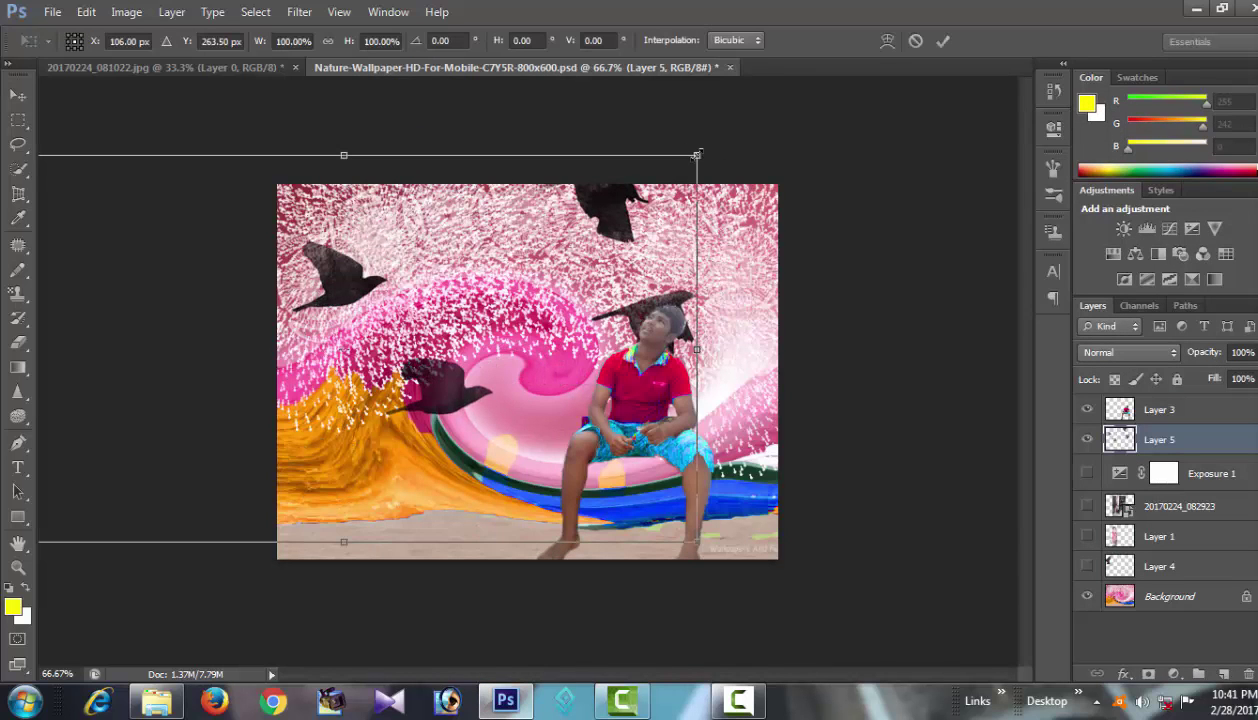
pyautogui.moveTo(682, 163)
pyautogui.mouseDown()
pyautogui.moveTo(484, 305)
pyautogui.moveTo(509, 321)
pyautogui.mouseUp()
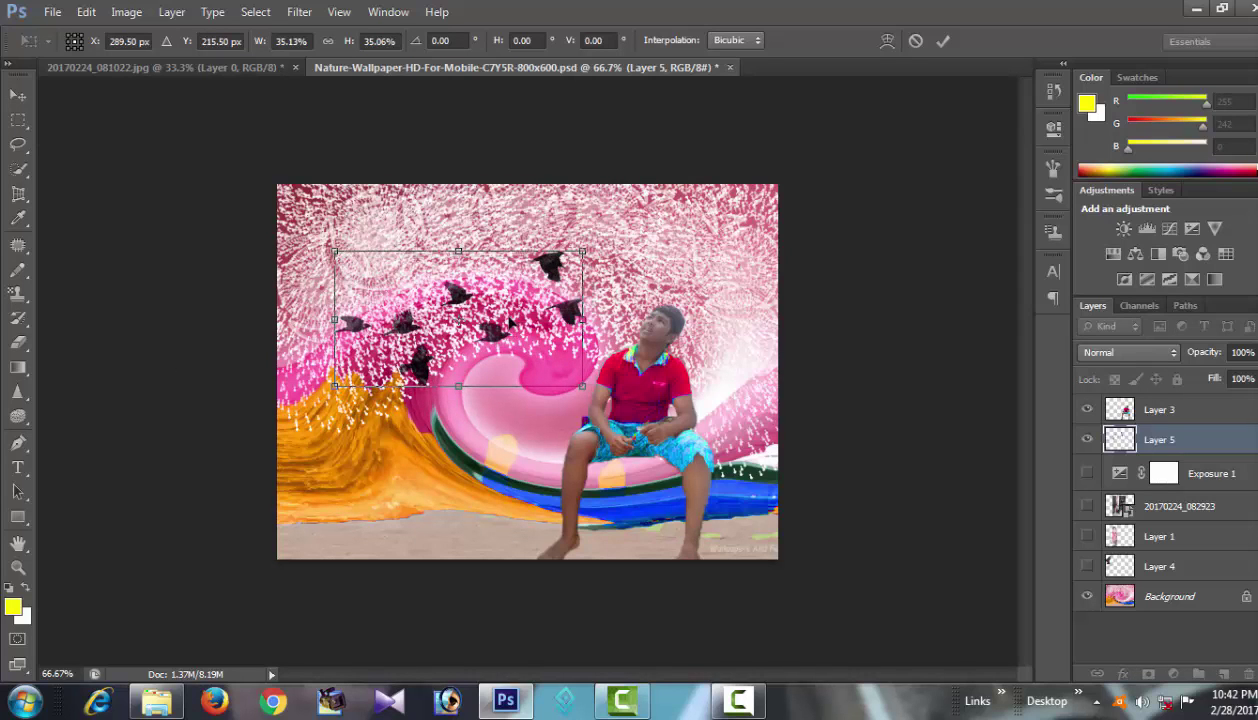
pyautogui.moveTo(617, 244); pyautogui.dragTo(597, 201)
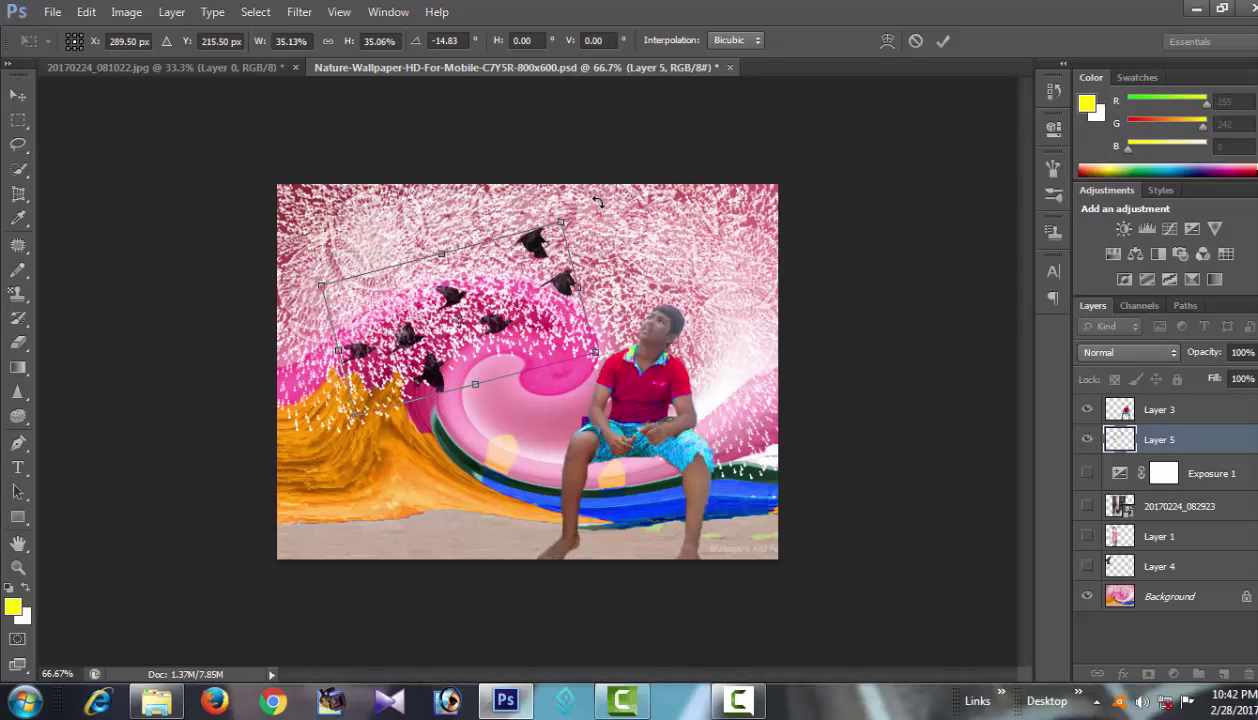
pyautogui.press('Return')
pyautogui.moveTo(499, 327)
pyautogui.mouseDown()
pyautogui.moveTo(388, 272)
pyautogui.moveTo(378, 290)
pyautogui.mouseUp()
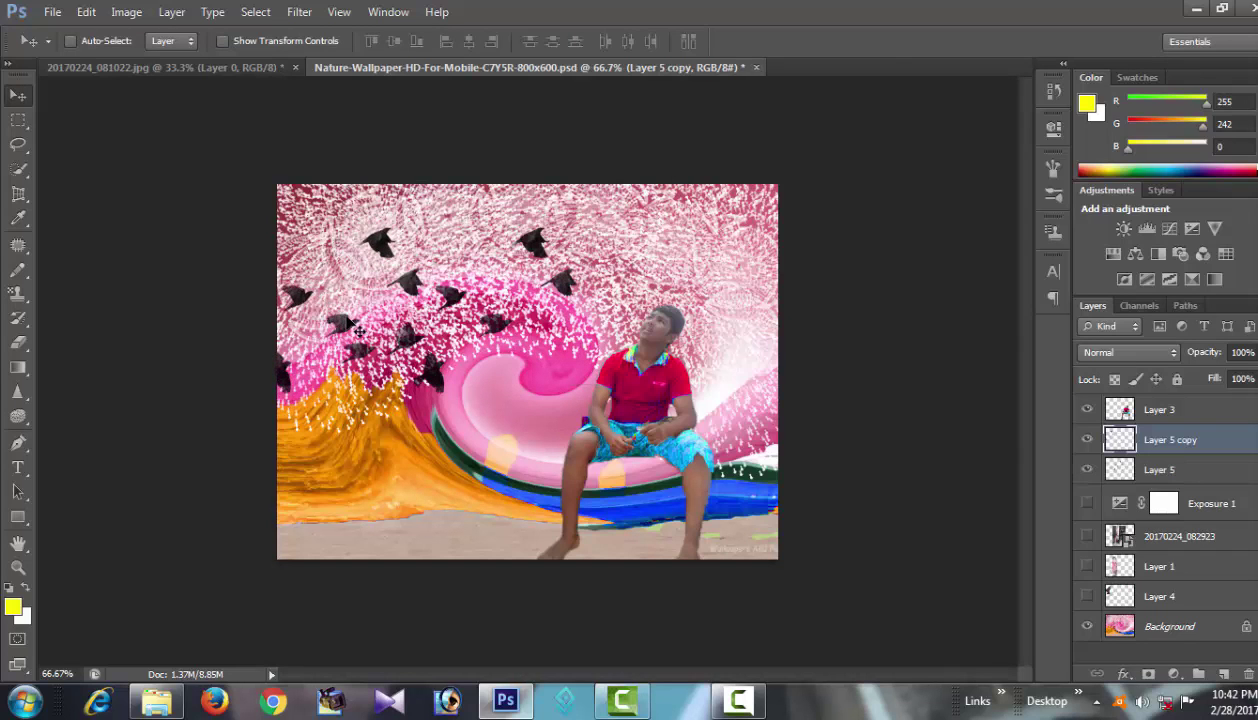
# - Shrink the copied bird flock and nudge it up and right
pyautogui.hotkey('ctrl', 't')
pyautogui.moveTo(435, 230); pyautogui.dragTo(358, 252)
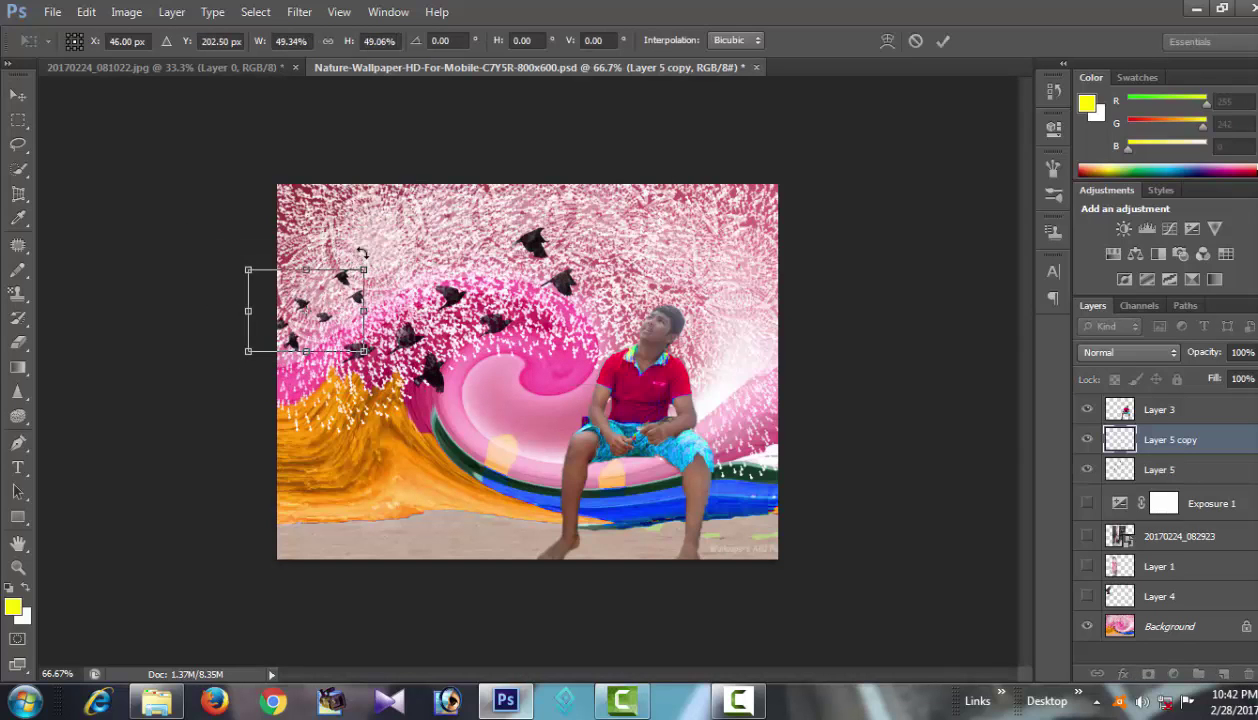
pyautogui.press('Return')
pyautogui.moveTo(359, 309); pyautogui.dragTo(372, 293)
# - Shrink the Layer 5 flock to about 76% and regroup both flocks in the upper-left sky
pyautogui.rightClick(459, 301)
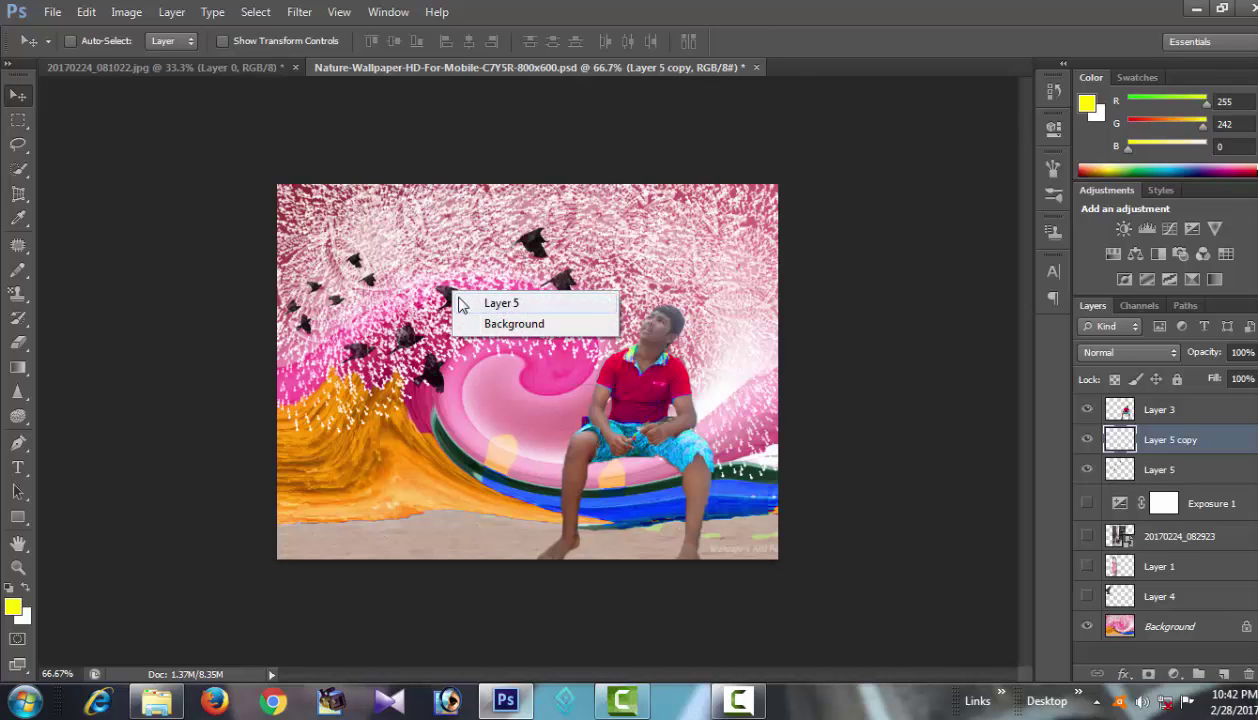
pyautogui.click(468, 298)
pyautogui.moveTo(459, 303); pyautogui.dragTo(445, 287)
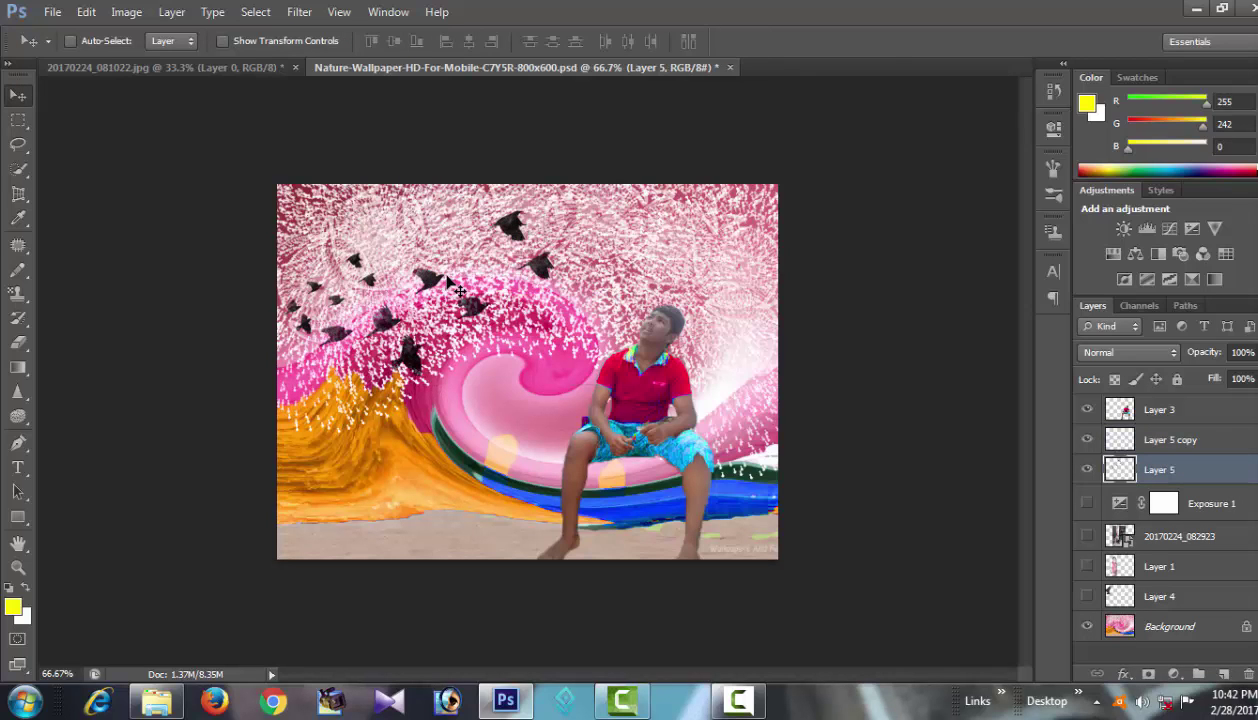
pyautogui.hotkey('ctrl', 't')
pyautogui.moveTo(582, 190); pyautogui.dragTo(526, 230)
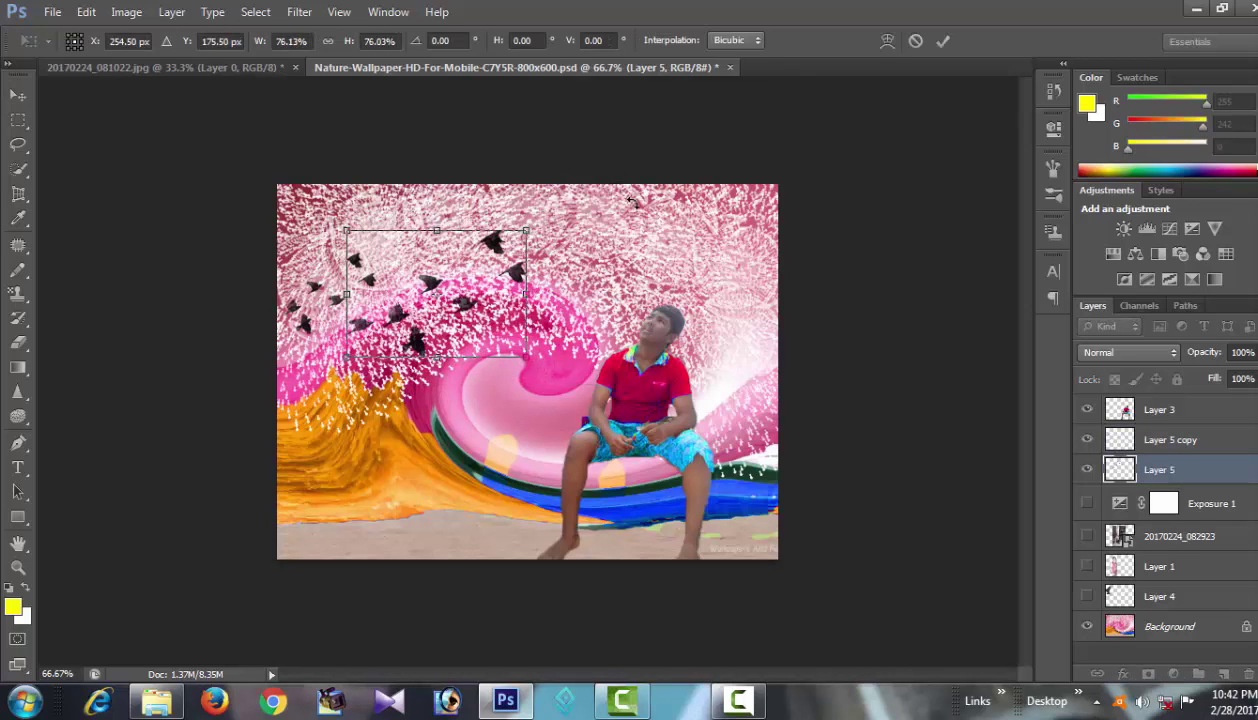
pyautogui.press('Return')
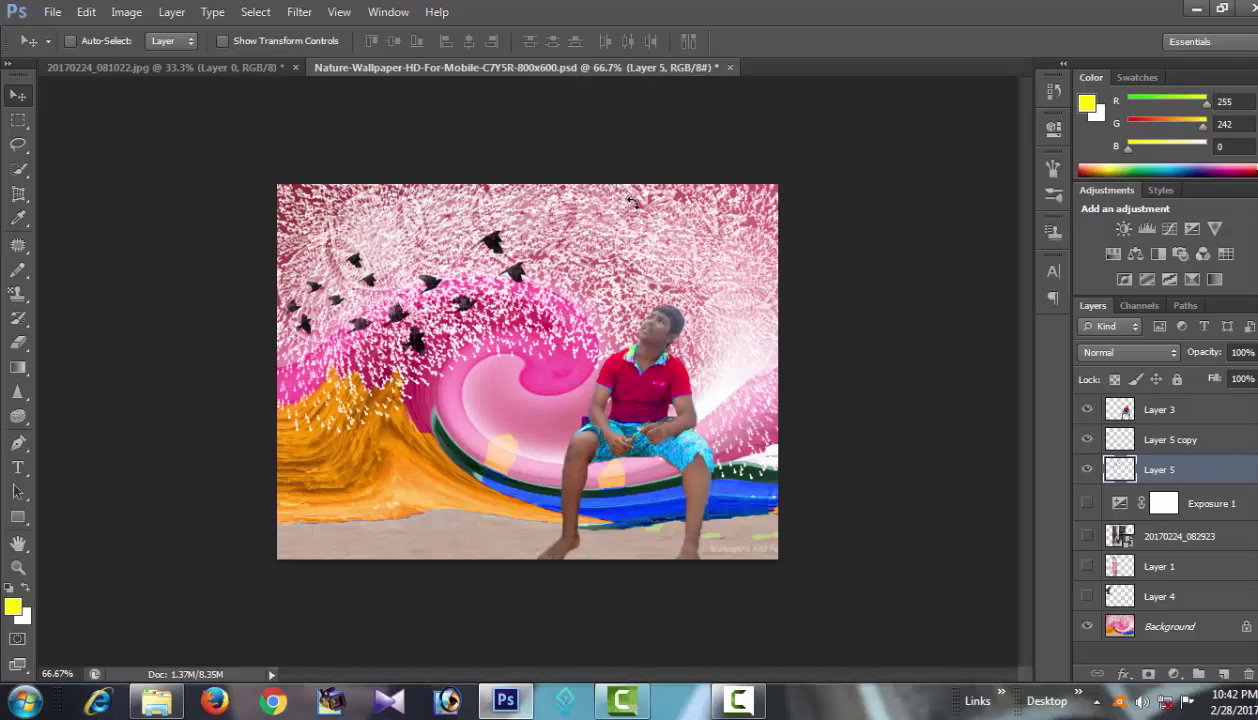
pyautogui.moveTo(491, 246); pyautogui.dragTo(494, 232)
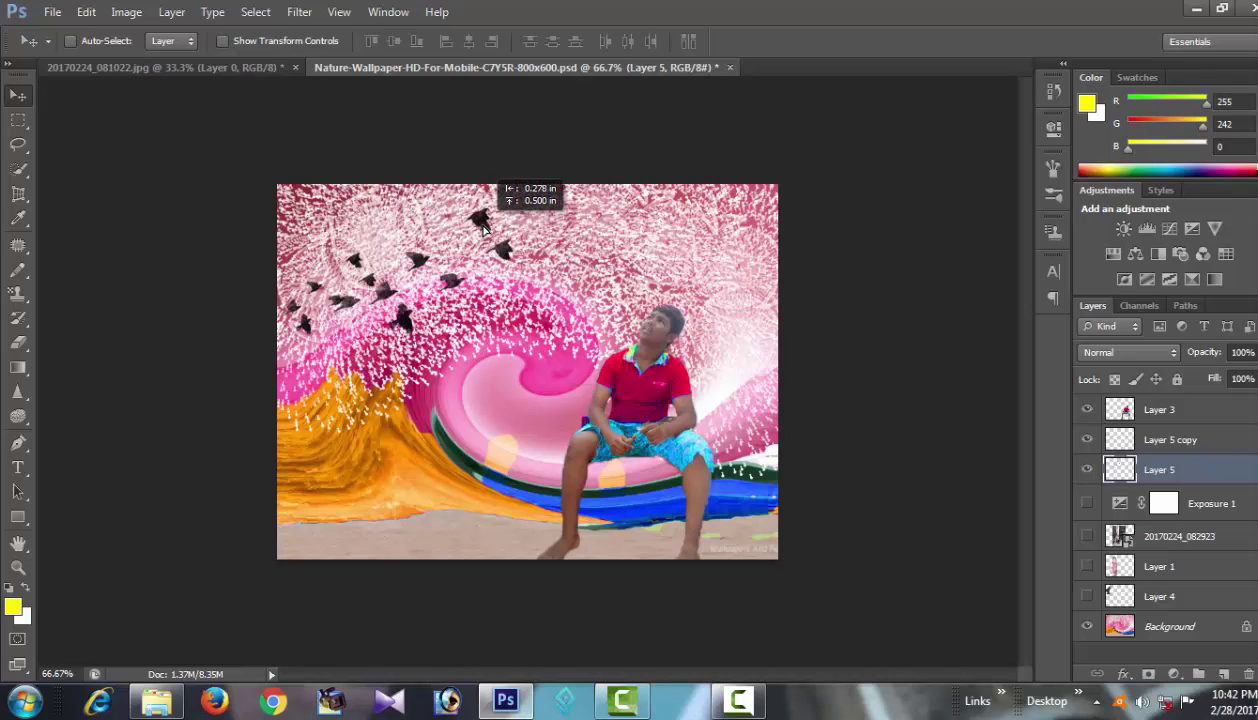
pyautogui.rightClick(358, 262)
pyautogui.click(400, 264)
pyautogui.moveTo(348, 266)
pyautogui.mouseDown()
pyautogui.moveTo(393, 213)
pyautogui.moveTo(353, 253)
pyautogui.mouseUp()
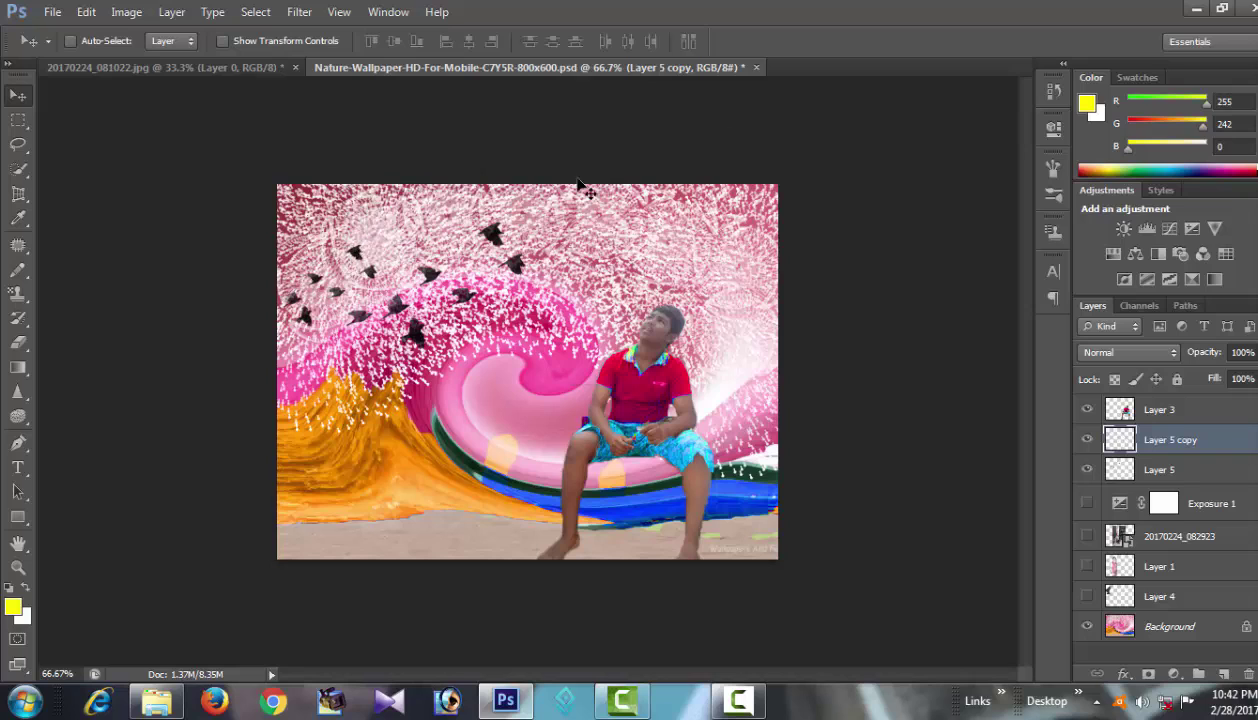
# - Open the PicsArt_02-21-09.05.21.png birds image
pyautogui.click(52, 12)
pyautogui.click(60, 48)
pyautogui.press('Escape')
# - Copy the PicsArt birds into the composite and close the separate birds image
pyautogui.moveTo(738, 68); pyautogui.dragTo(724, 121)
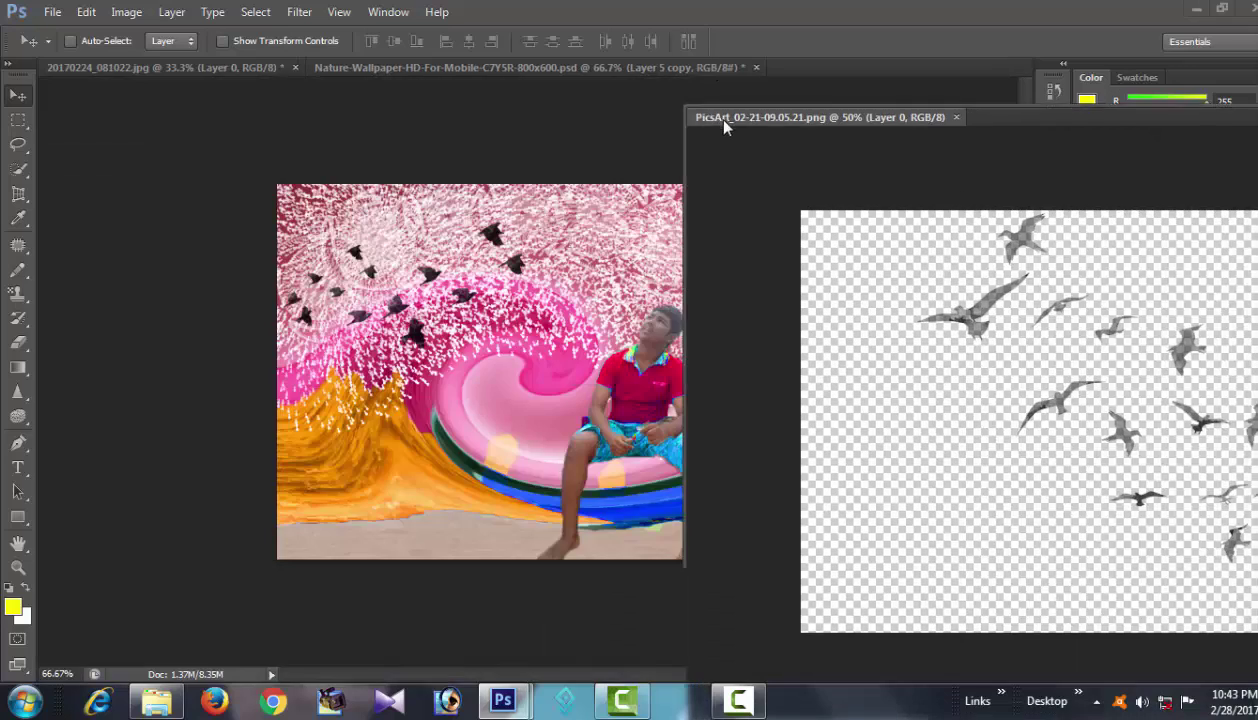
pyautogui.moveTo(786, 266); pyautogui.dragTo(419, 364)
pyautogui.moveTo(1175, 123); pyautogui.dragTo(1020, 165)
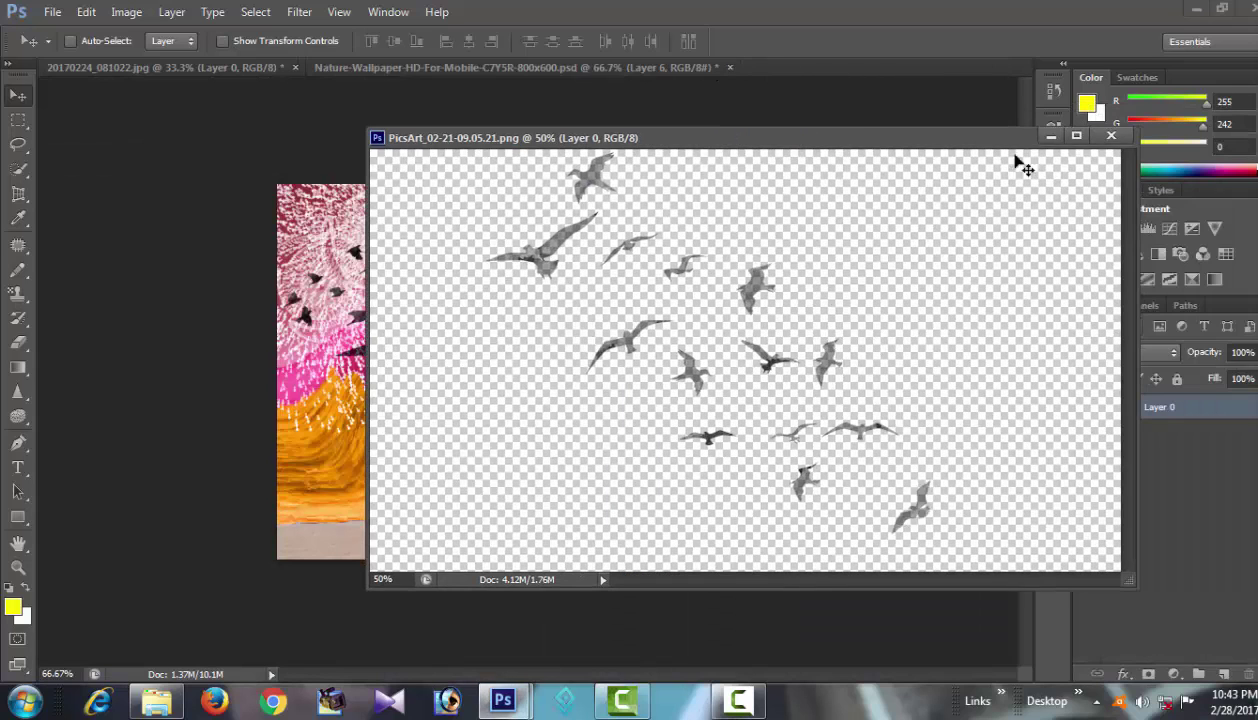
pyautogui.click(1111, 135)
pyautogui.moveTo(526, 306)
pyautogui.mouseDown()
pyautogui.moveTo(572, 206)
pyautogui.moveTo(586, 213)
pyautogui.mouseUp()
# - Scale the new flock to about 51% in the upper-right sky, then bring in the lens flare
pyautogui.hotkey('ctrl', 't')
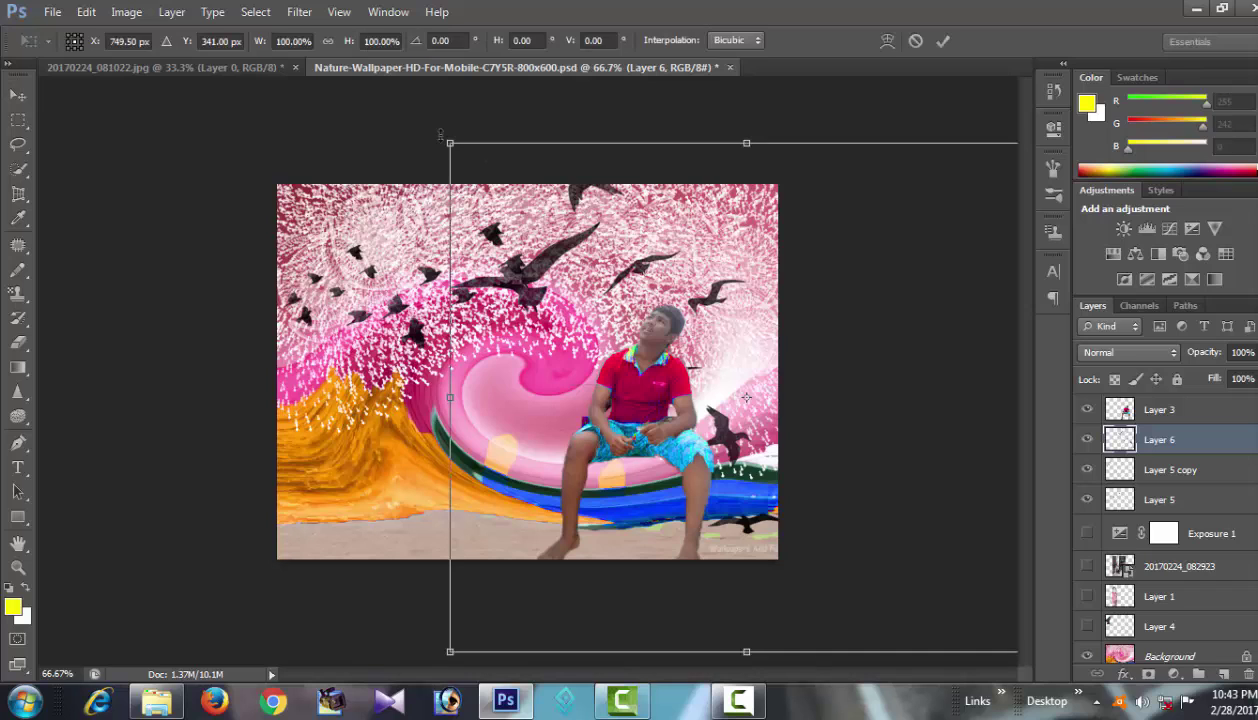
pyautogui.moveTo(447, 140); pyautogui.dragTo(593, 270)
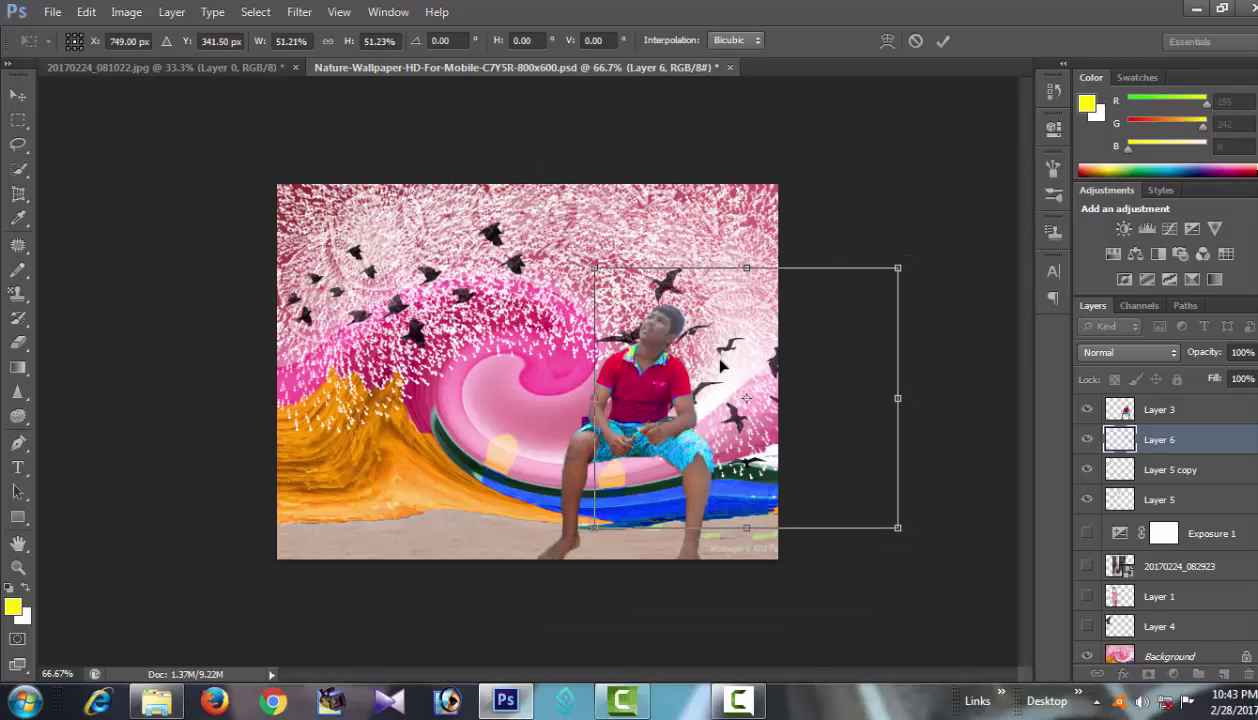
pyautogui.moveTo(719, 355)
pyautogui.mouseDown()
pyautogui.moveTo(697, 272)
pyautogui.moveTo(668, 243)
pyautogui.mouseUp()
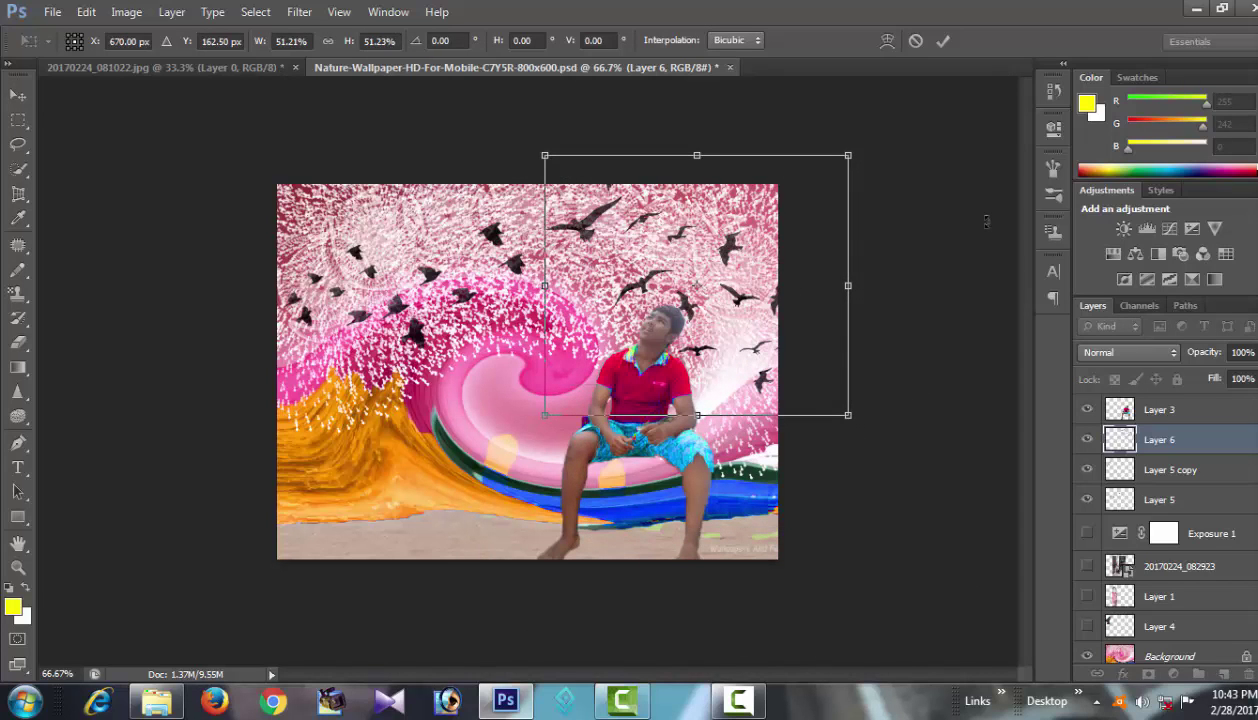
pyautogui.press('Return')
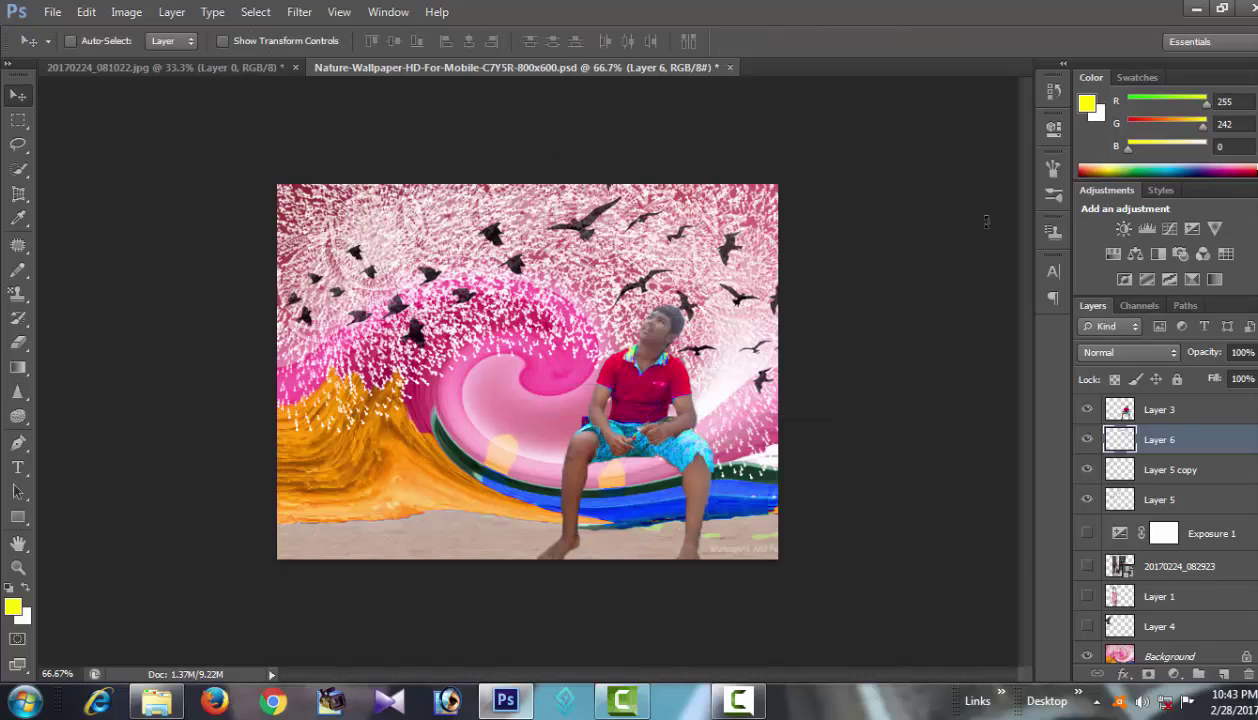
pyautogui.moveTo(880, 335)
pyautogui.mouseDown()
pyautogui.moveTo(513, 392)
pyautogui.moveTo(495, 213)
pyautogui.moveTo(519, 210)
pyautogui.mouseUp()
# - Enlarge the lens flare to 152.5%, send it below Layer 3, and place it by the man's head
pyautogui.click(1073, 123)
pyautogui.hotkey('ctrl', 't')
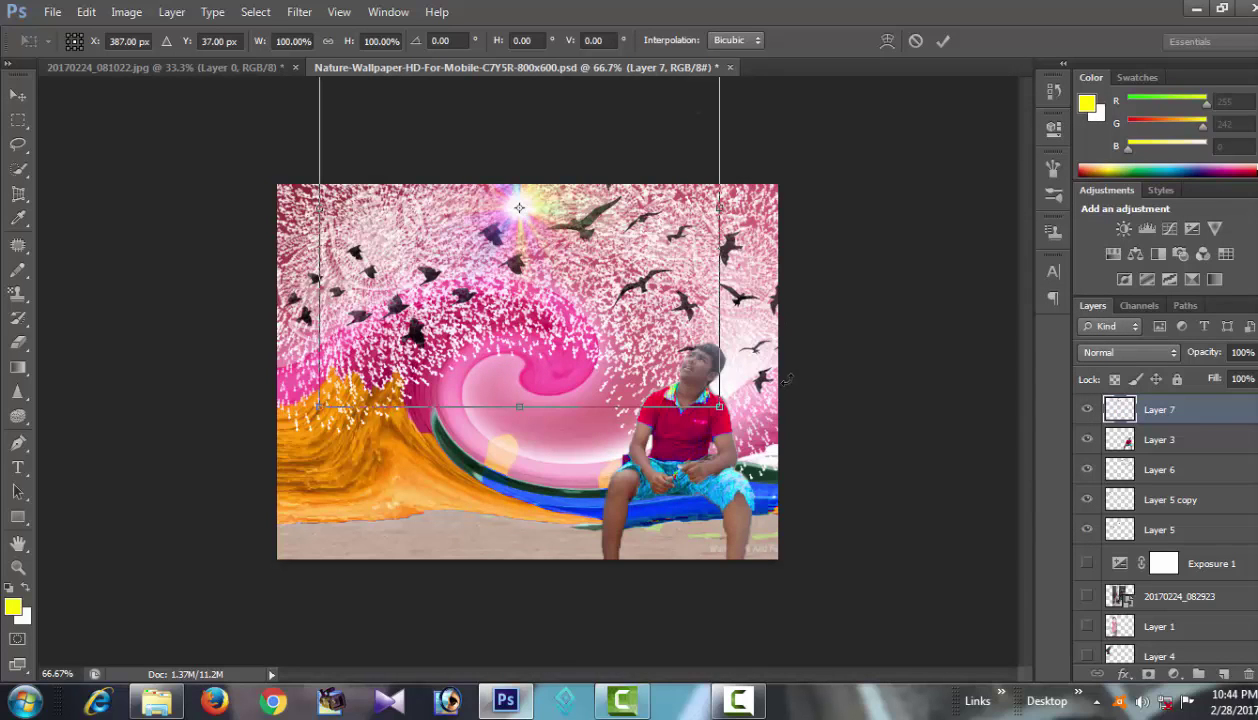
pyautogui.moveTo(719, 405); pyautogui.dragTo(823, 508)
pyautogui.moveTo(522, 211); pyautogui.dragTo(748, 410)
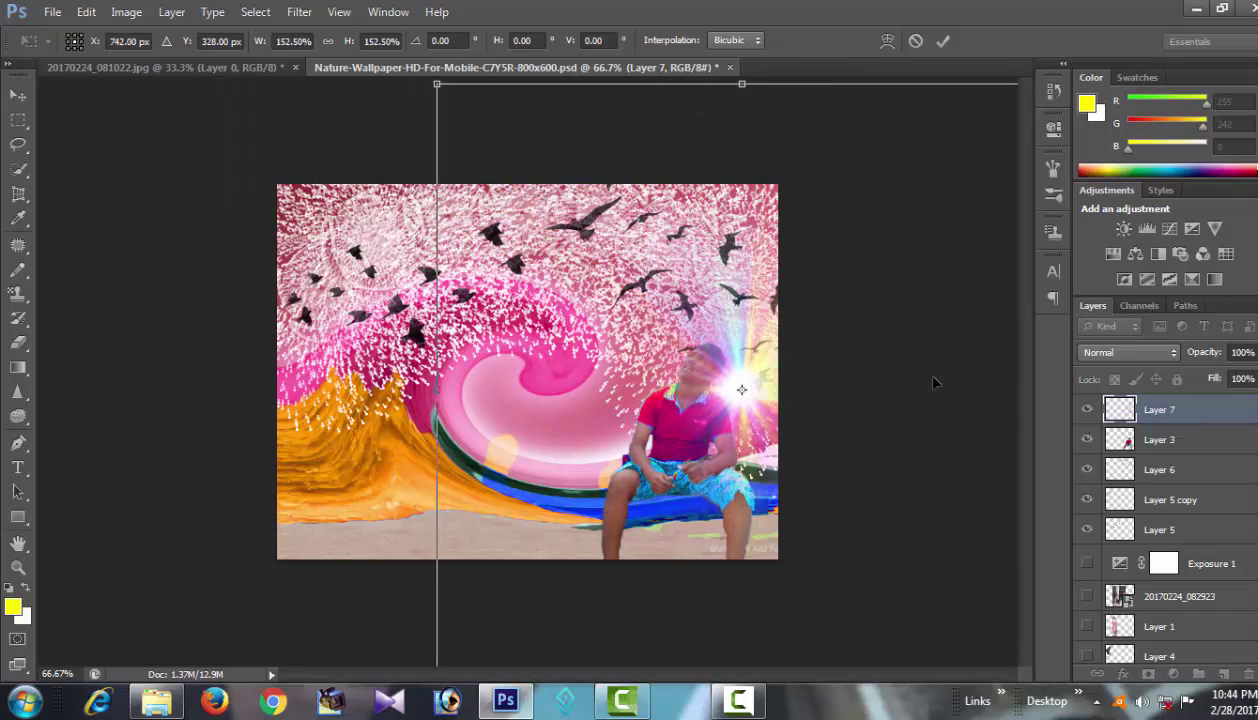
pyautogui.press('Return')
pyautogui.hotkey('ctrl', '[')
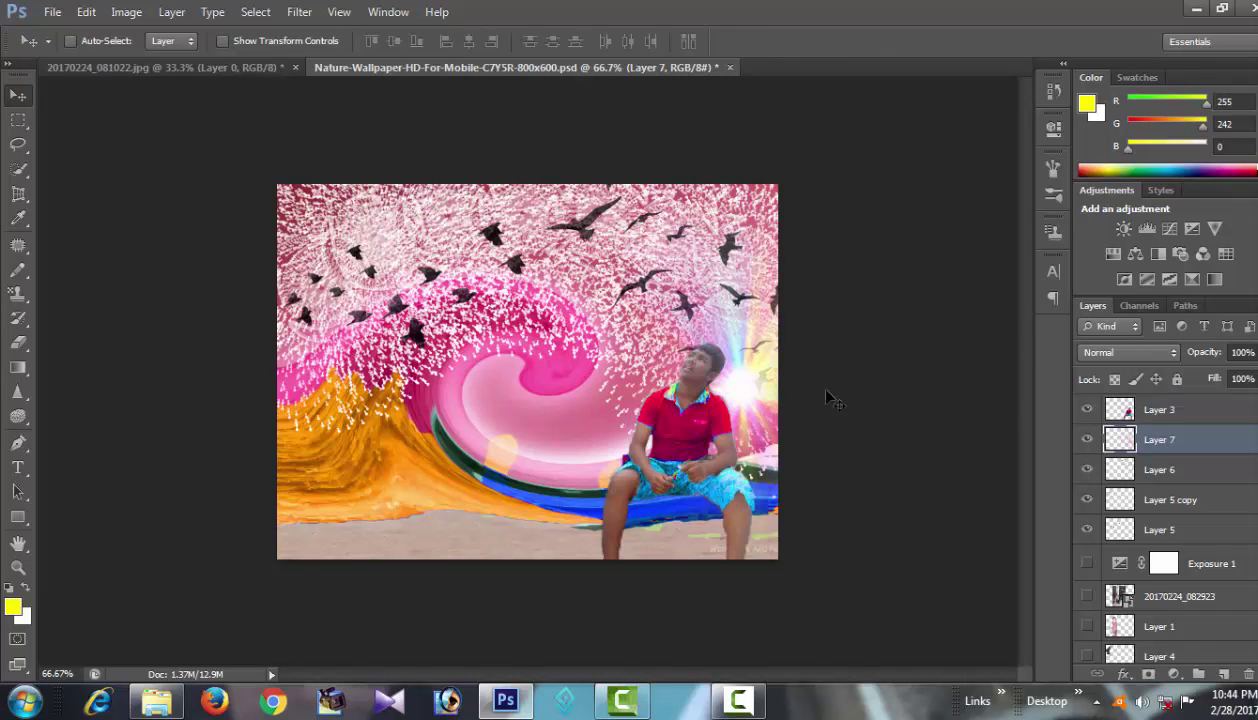
pyautogui.moveTo(745, 405); pyautogui.dragTo(697, 355)
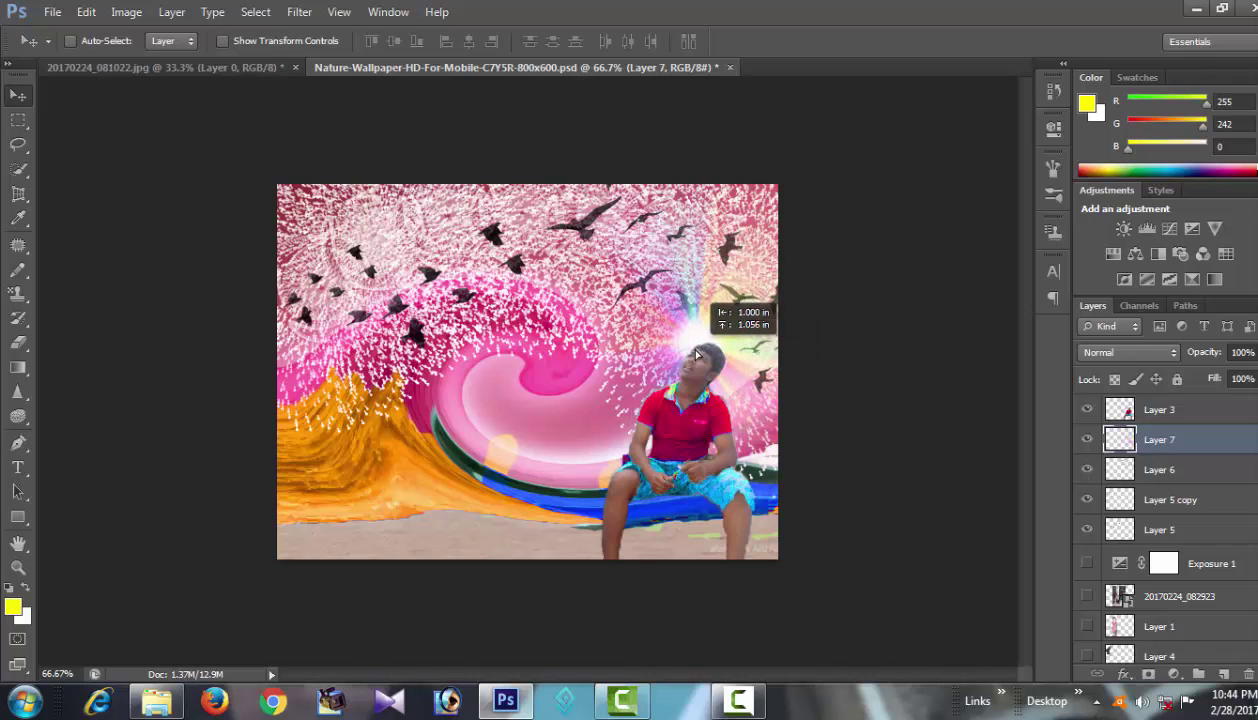
# - Bring in the sea and boat images and erase the sea photo's sky with brush sizes 461 and 125
pyautogui.click(52, 12)
pyautogui.click(60, 51)
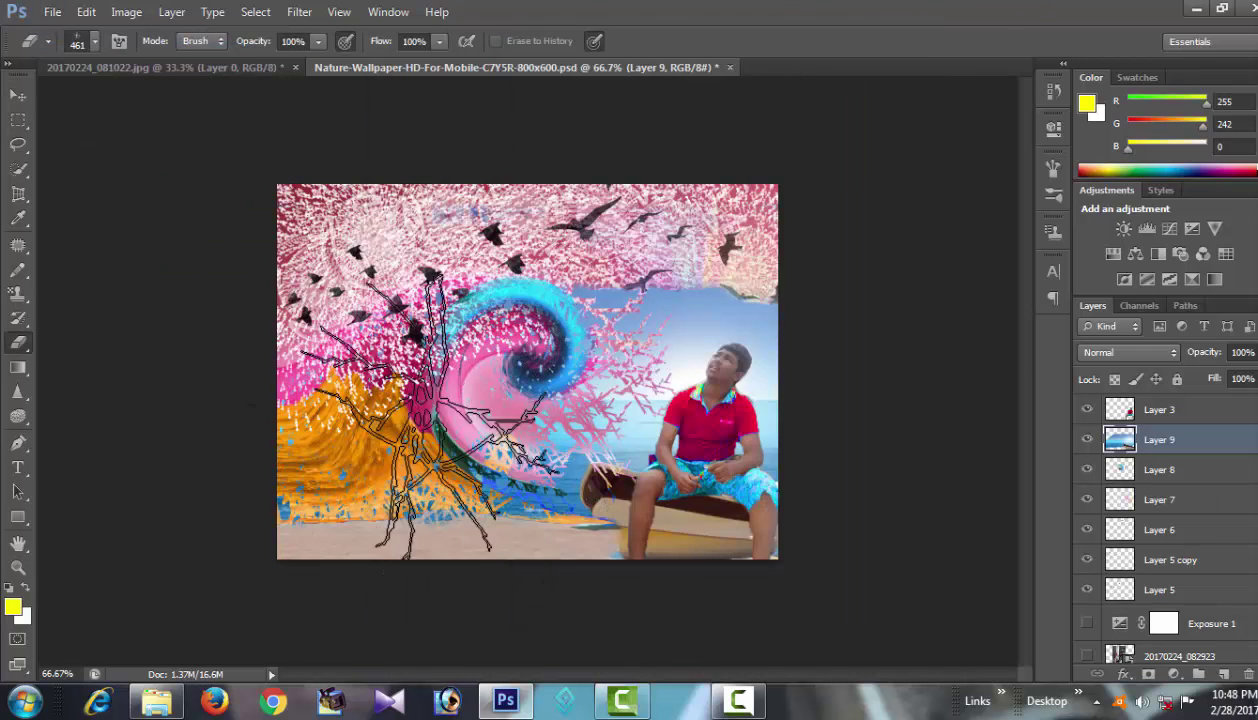
pyautogui.moveTo(780, 350); pyautogui.dragTo(720, 330)
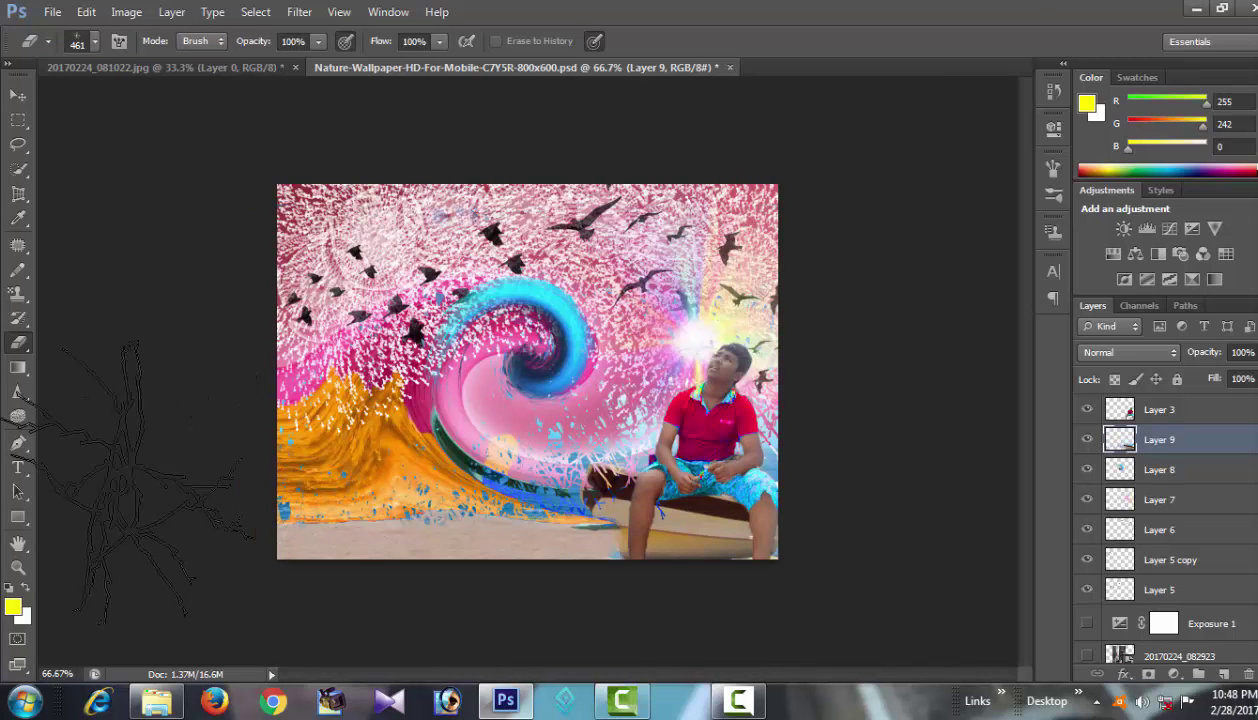
pyautogui.hotkey('ctrl', 'alt', 'z')
pyautogui.moveTo(500, 330)
pyautogui.mouseDown()
pyautogui.moveTo(620, 380)
pyautogui.moveTo(535, 325)
pyautogui.moveTo(310, 420)
pyautogui.moveTo(500, 427)
pyautogui.moveTo(430, 420)
pyautogui.moveTo(393, 478)
pyautogui.moveTo(211, 441)
pyautogui.moveTo(303, 492)
pyautogui.moveTo(193, 512)
pyautogui.mouseUp()
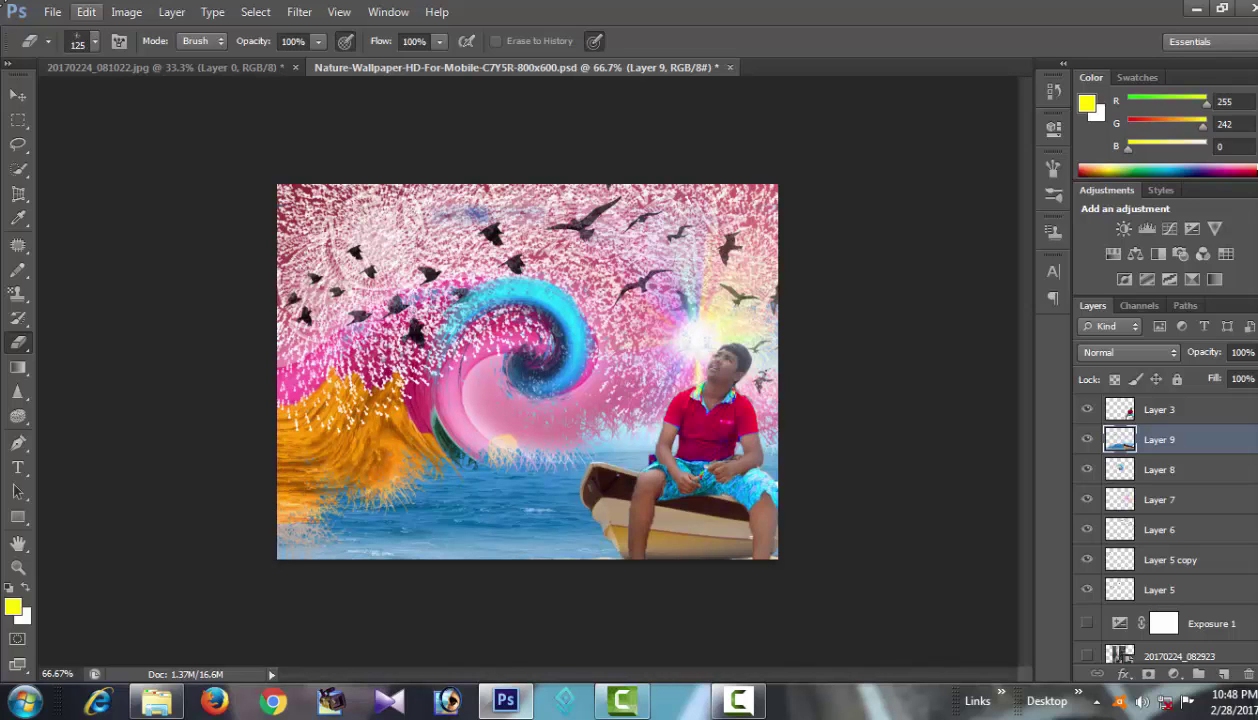
pyautogui.click(735, 701)
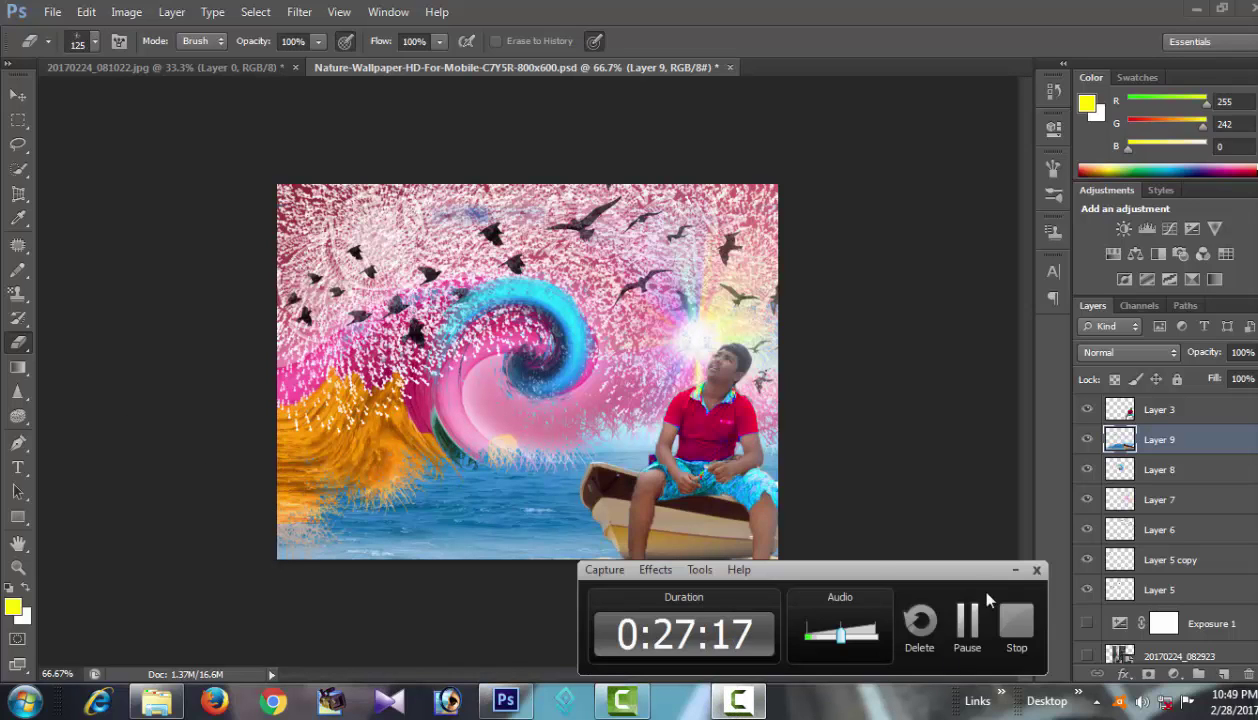
# - Add a white 'Tsunami' text layer over the sea and shift it left into place
pyautogui.click(828, 484)
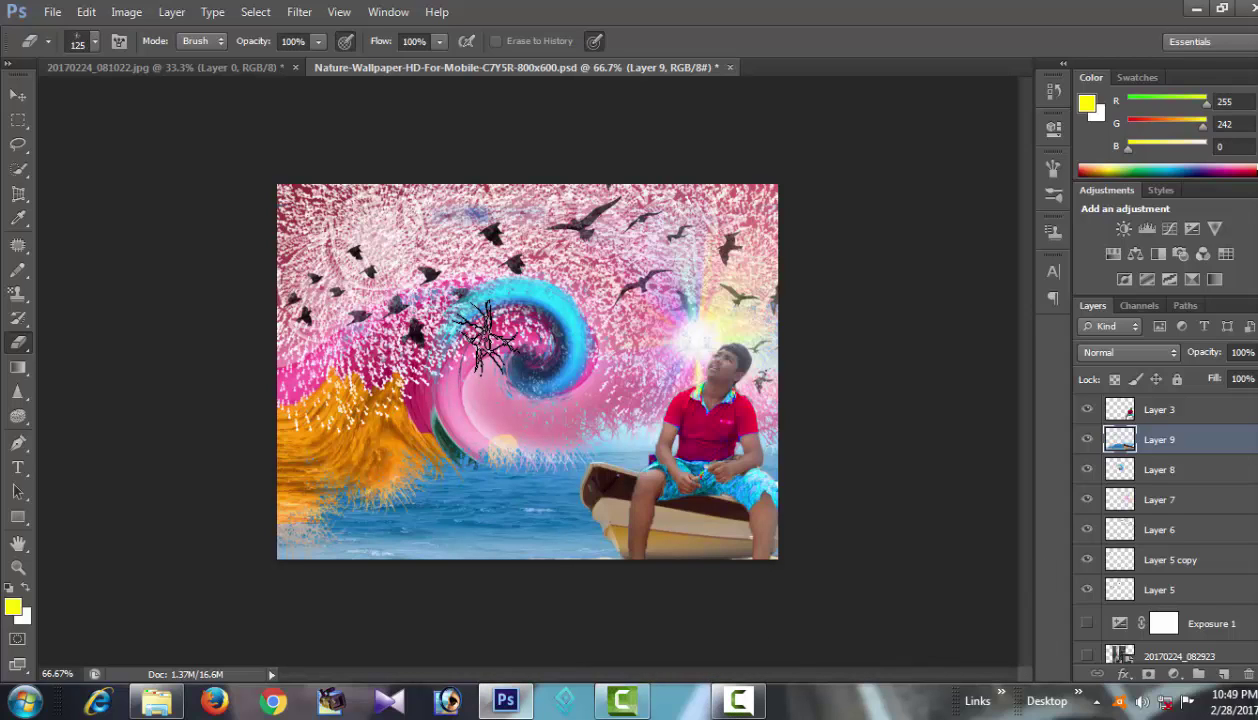
pyautogui.click(18, 467)
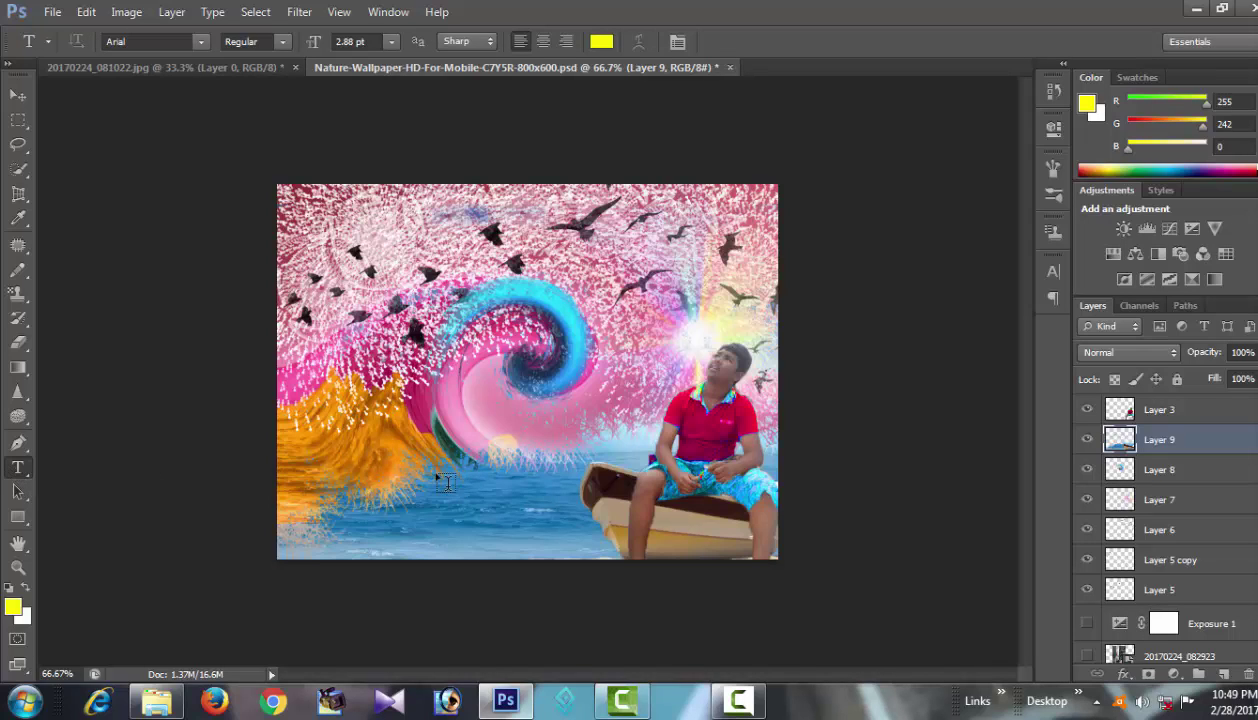
pyautogui.click(775, 566)
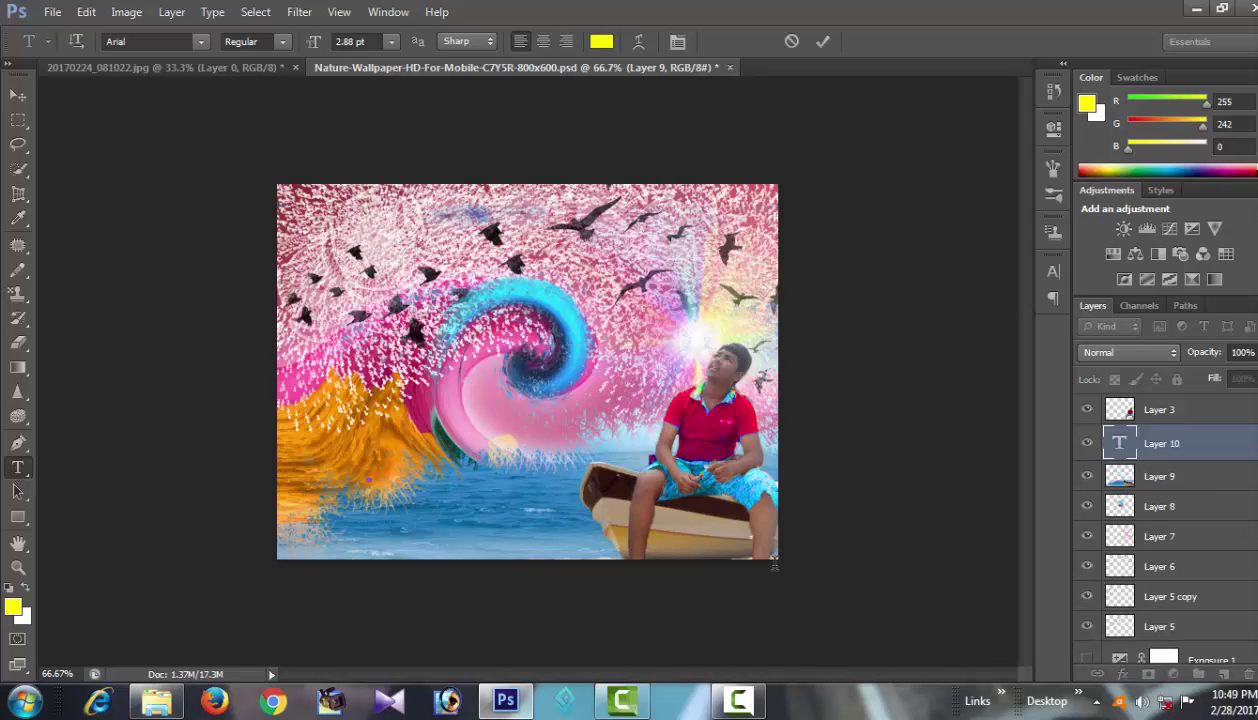
pyautogui.click(738, 700)
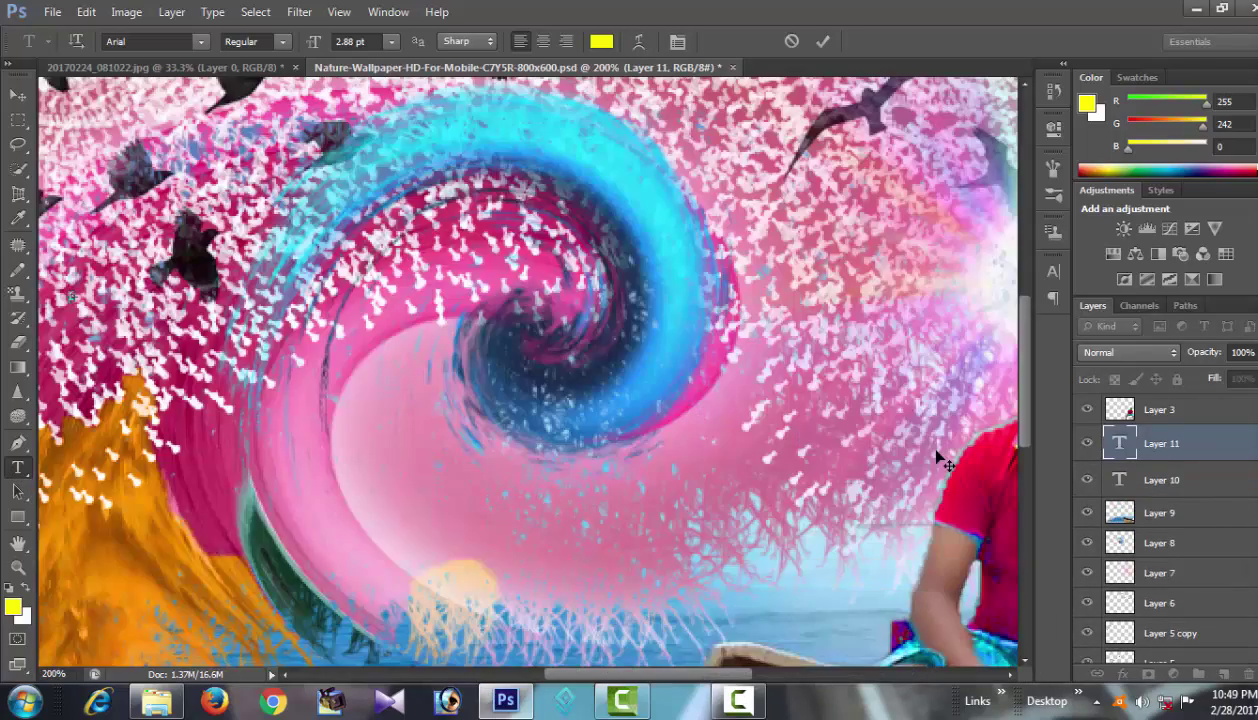
pyautogui.hotkey('ctrl', '-')
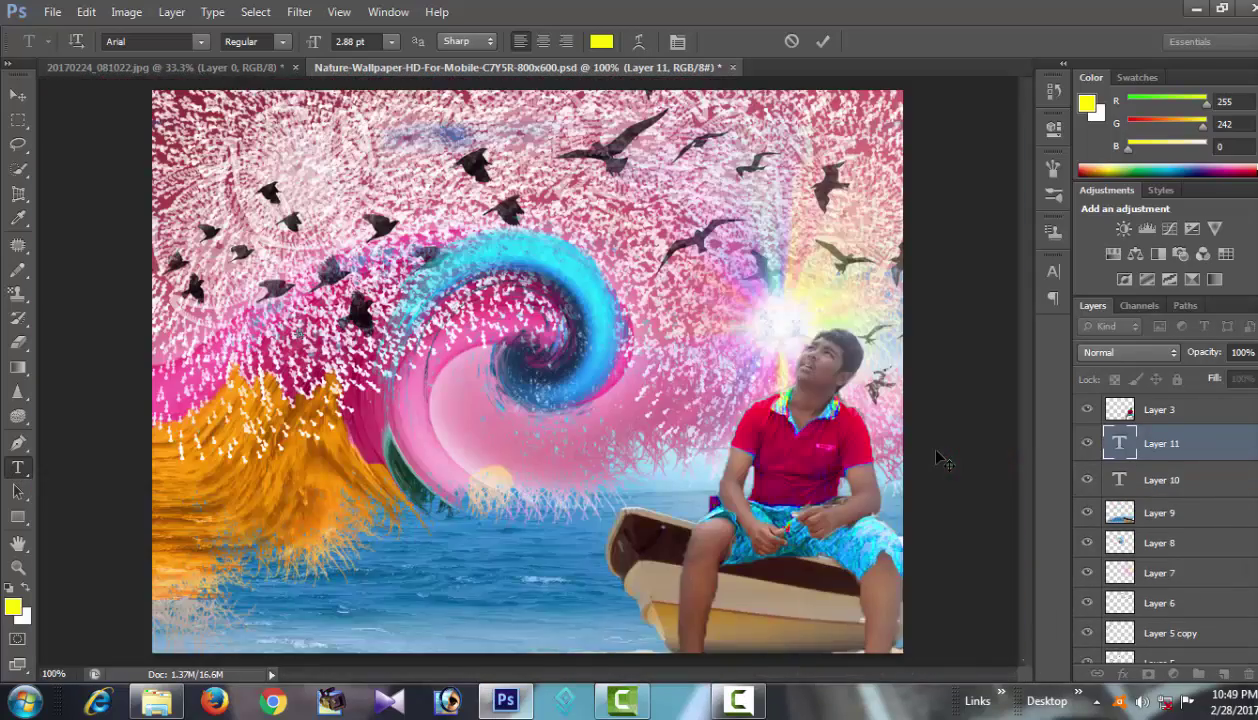
pyautogui.hotkey('ctrl', '+')
pyautogui.hotkey('ctrl', '-')
pyautogui.moveTo(425, 520); pyautogui.dragTo(385, 520)
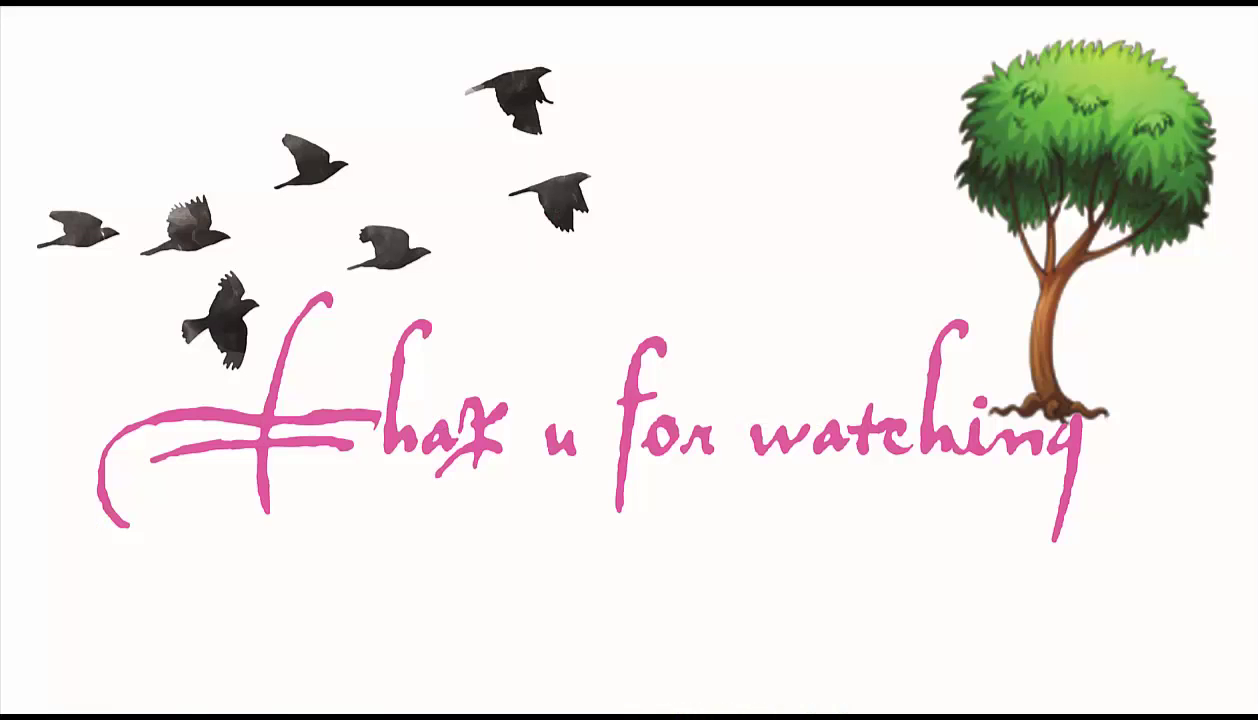